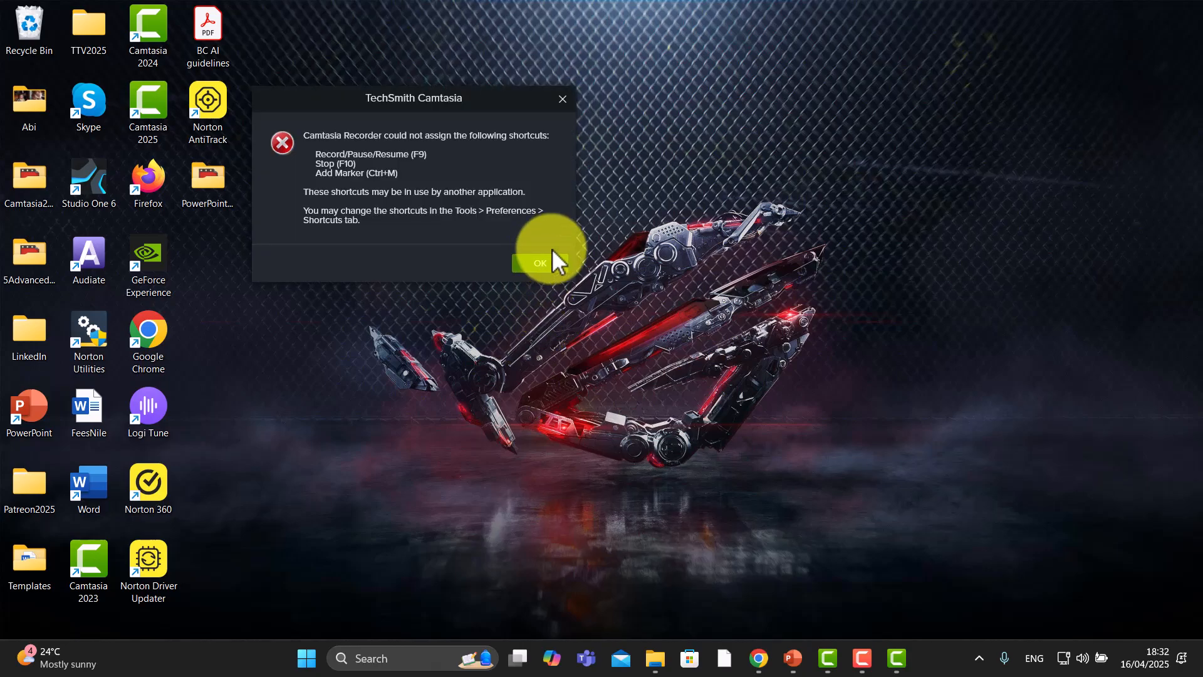
Dismiss the shortcut-assignment warning and move the recorder window into place
left_click(551, 259)
left_click_drag(429, 113, 547, 147)
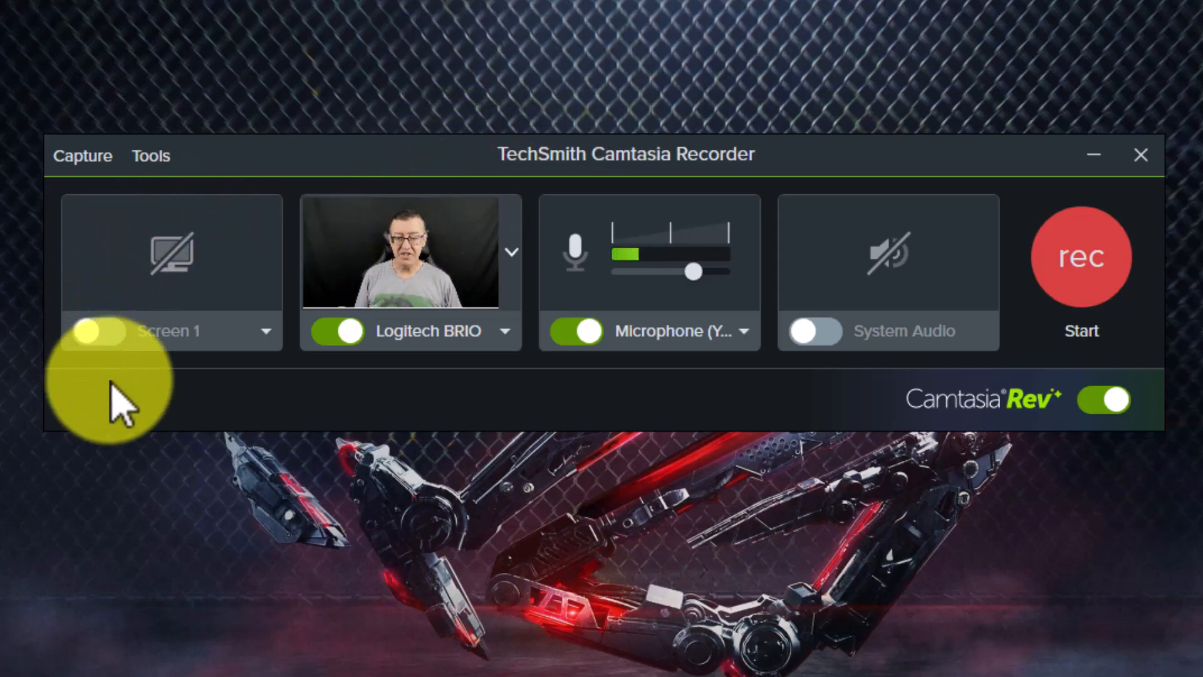
Record a camera-and-microphone clip with screen capture switched off, and stop the recording
left_click(103, 334)
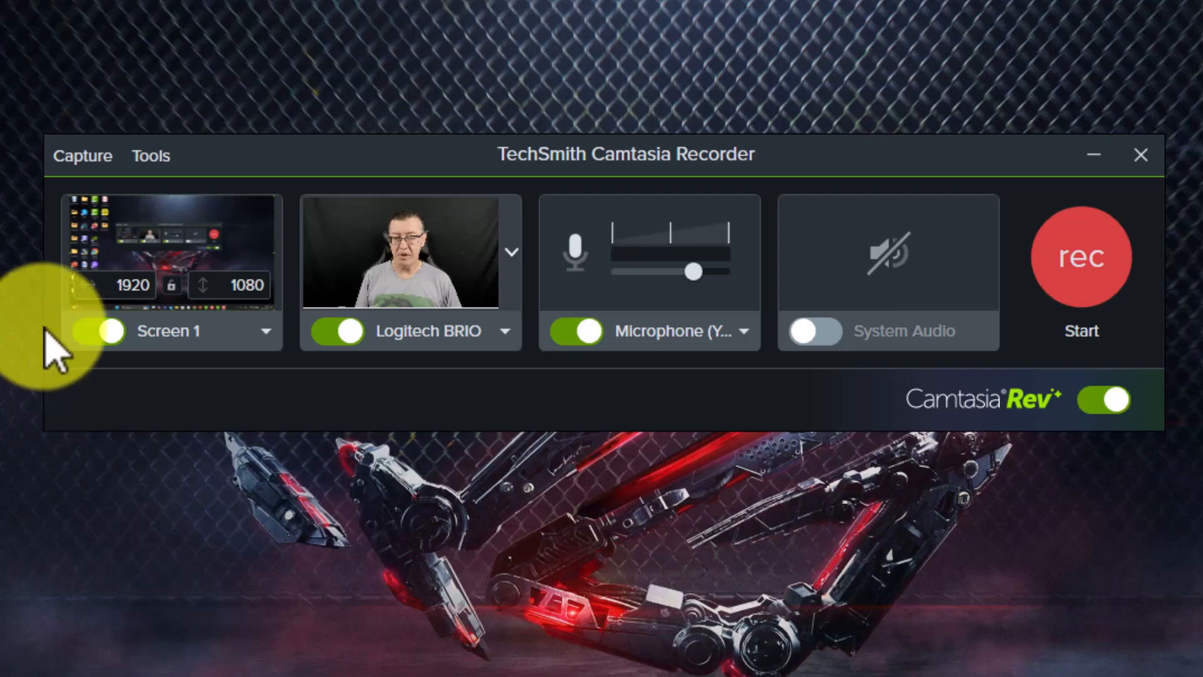
left_click(88, 332)
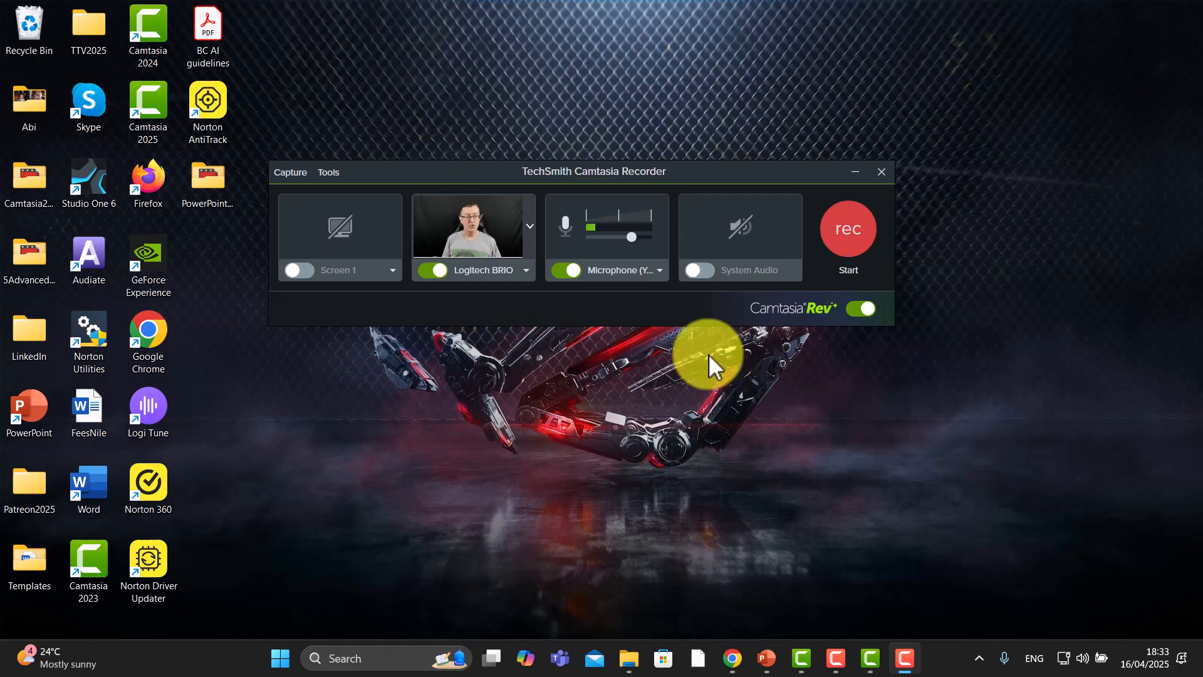
left_click(845, 235)
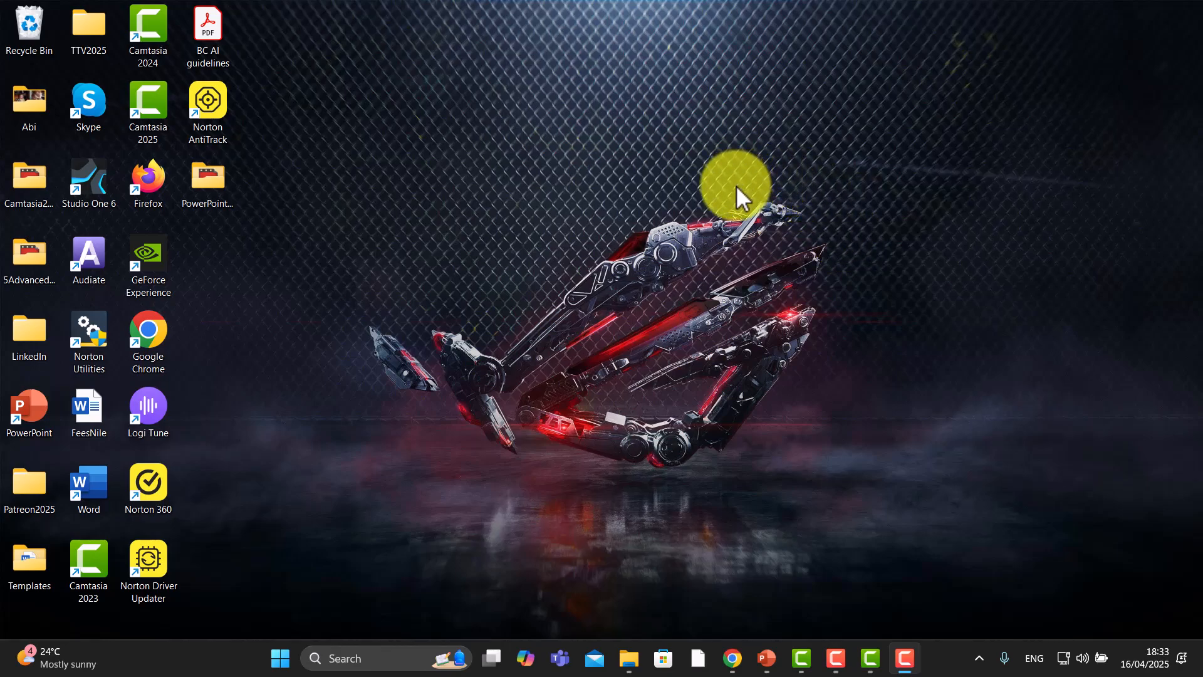
key("F10")
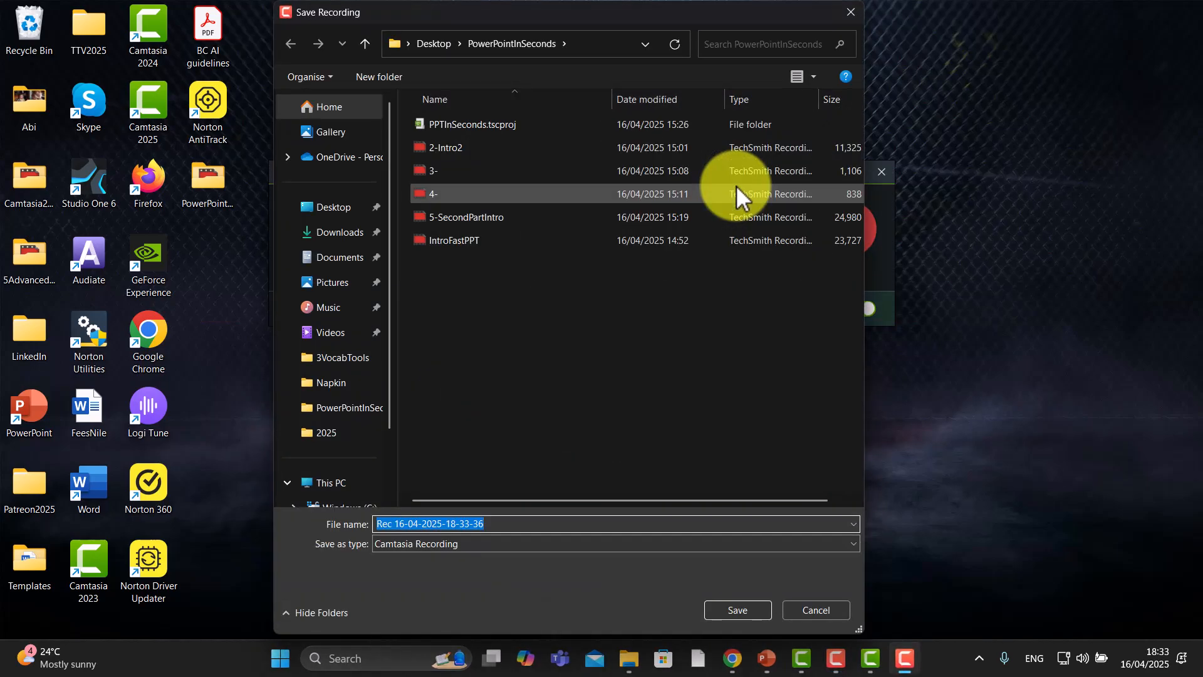
Save the recording as PowerPointRecording
left_click(499, 525)
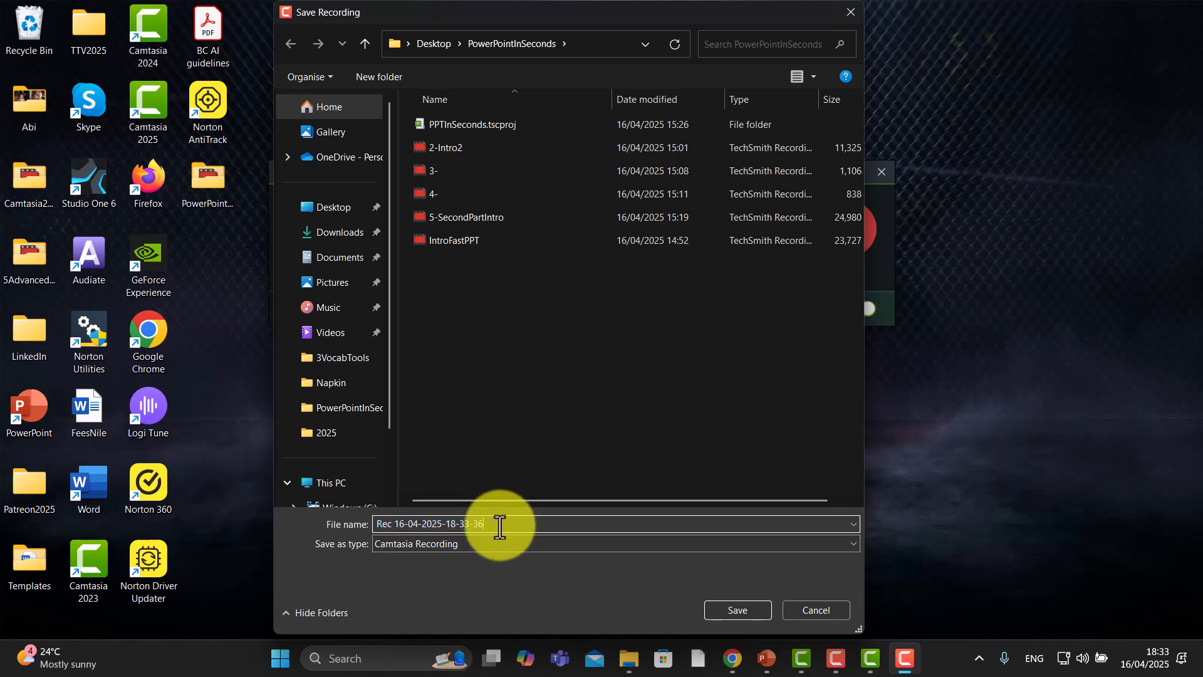
key("BackSpace")
key("BackSpace")
key("BackSpace")
key("BackSpace")
key("BackSpace")
key("BackSpace")
key("BackSpace")
key("BackSpace")
key("BackSpace")
key("BackSpace")
key("BackSpace")
key("BackSpace")
key("BackSpace")
key("BackSpace")
key("BackSpace")
key("BackSpace")
key("BackSpace")
key("BackSpace")
key("BackSpace")
key("BackSpace")
type("P")
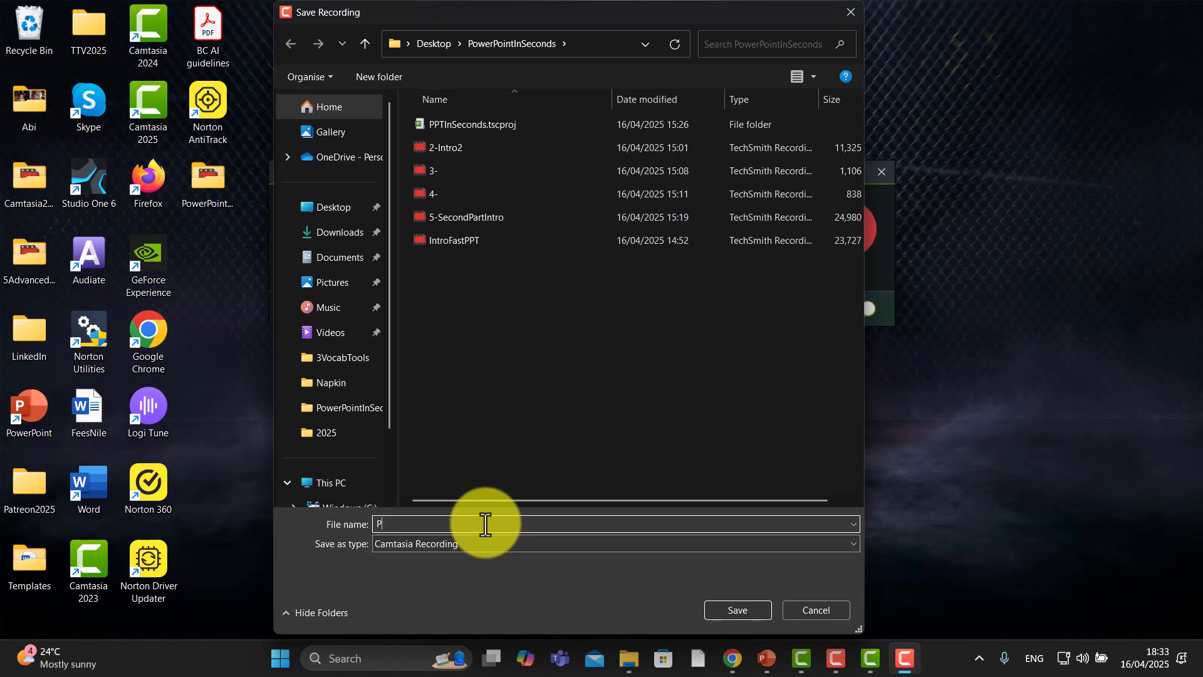
type("owerPointRecordingA")
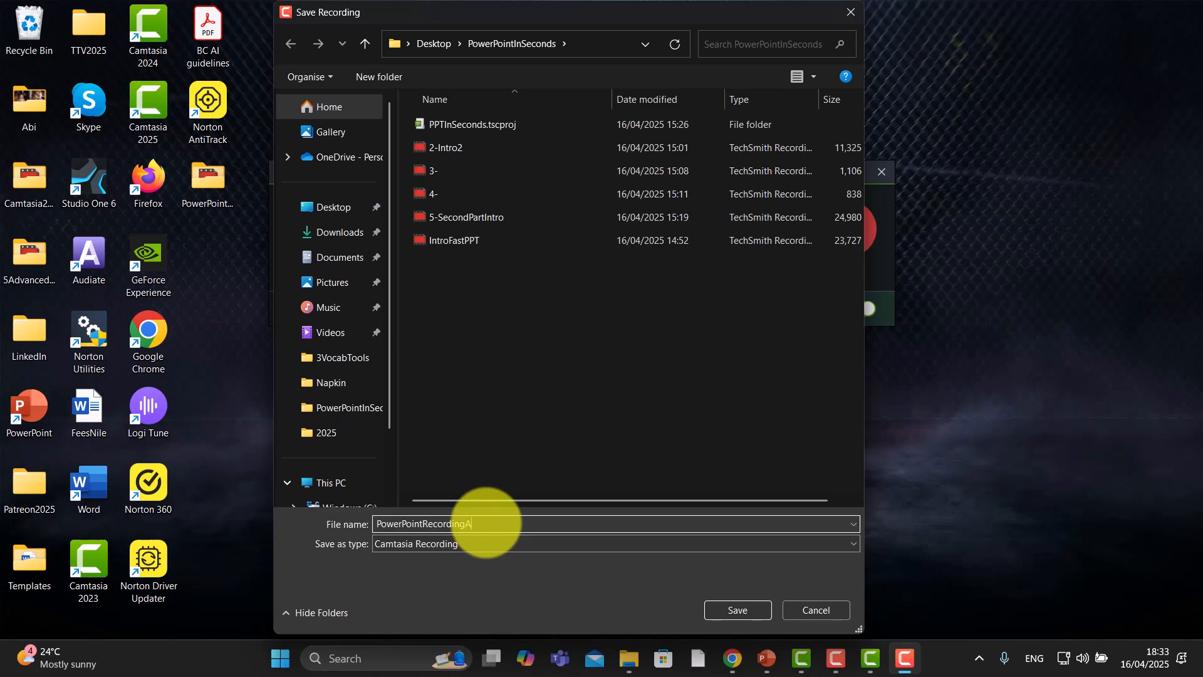
left_click(743, 608)
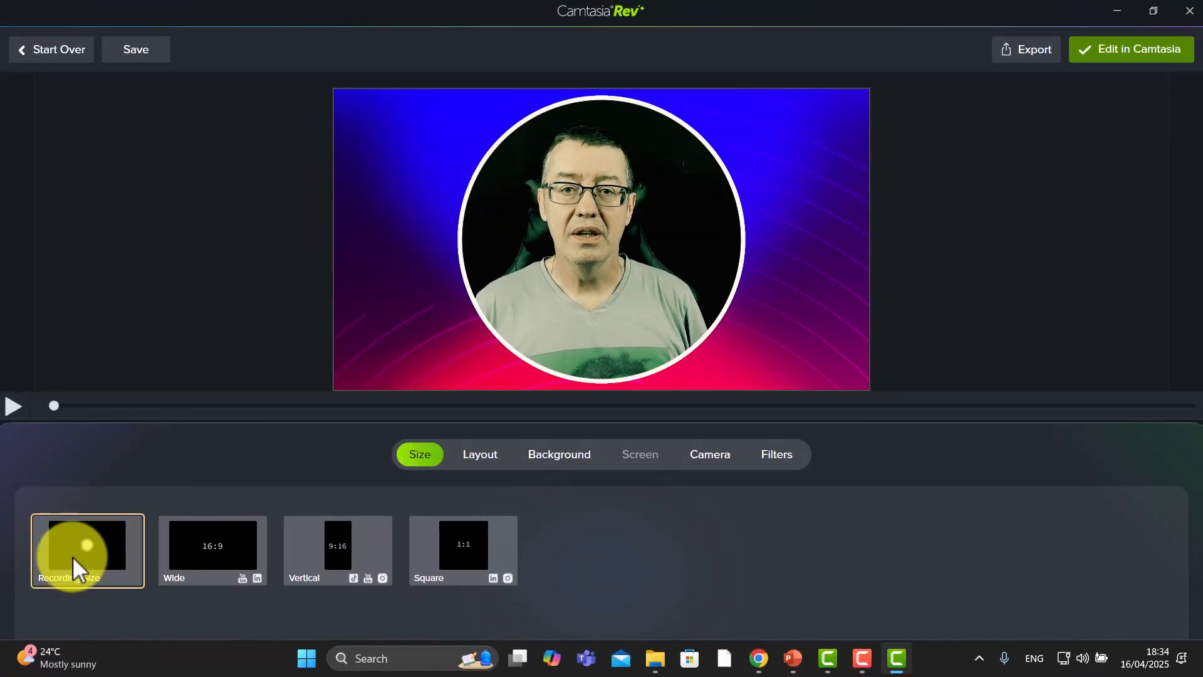
Browse the layout options and set the background to the pink-to-purple gradient
left_click(475, 455)
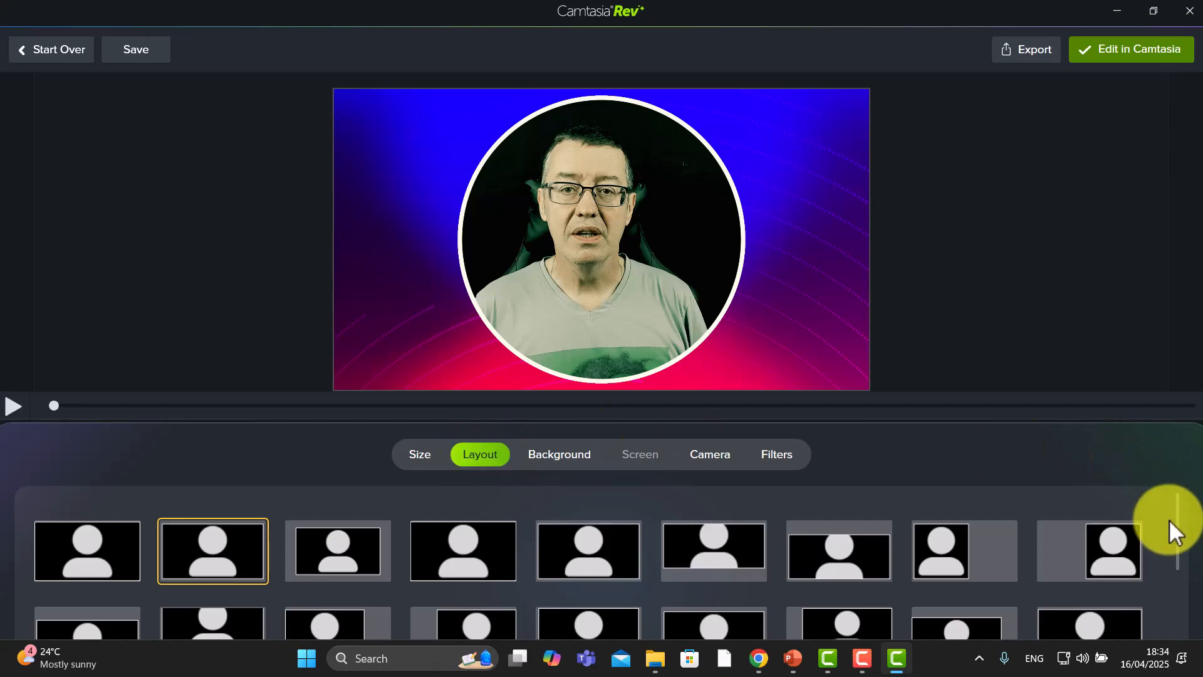
left_click_drag(1173, 520, 1192, 493)
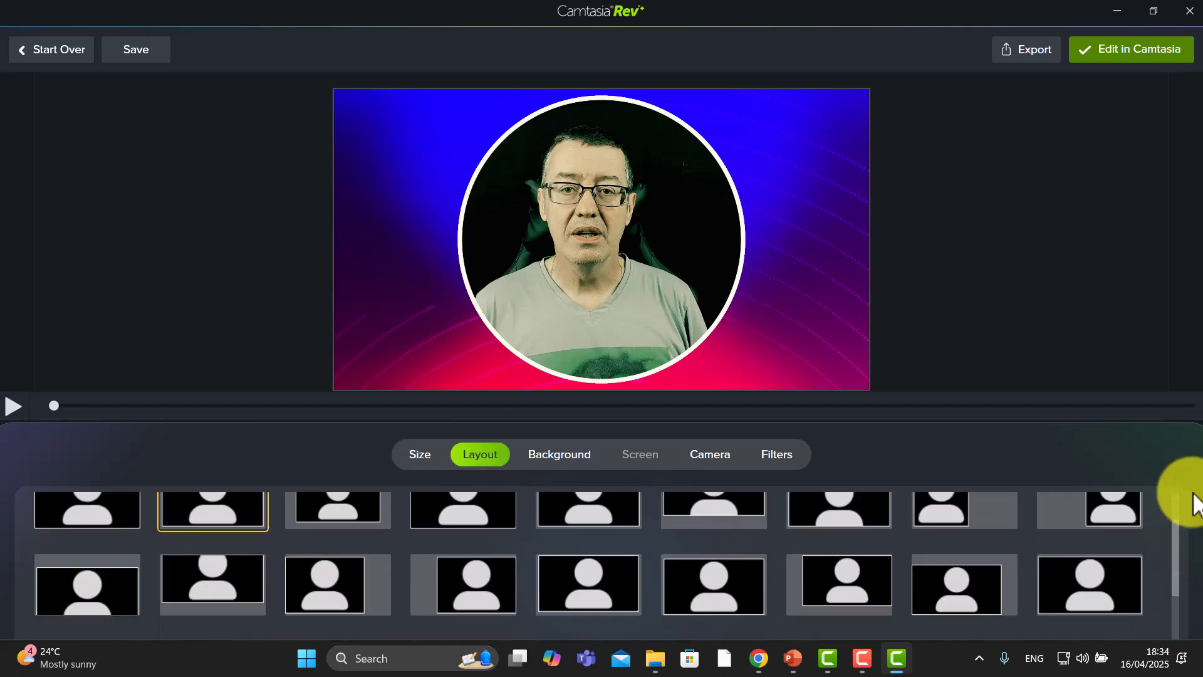
left_click(560, 455)
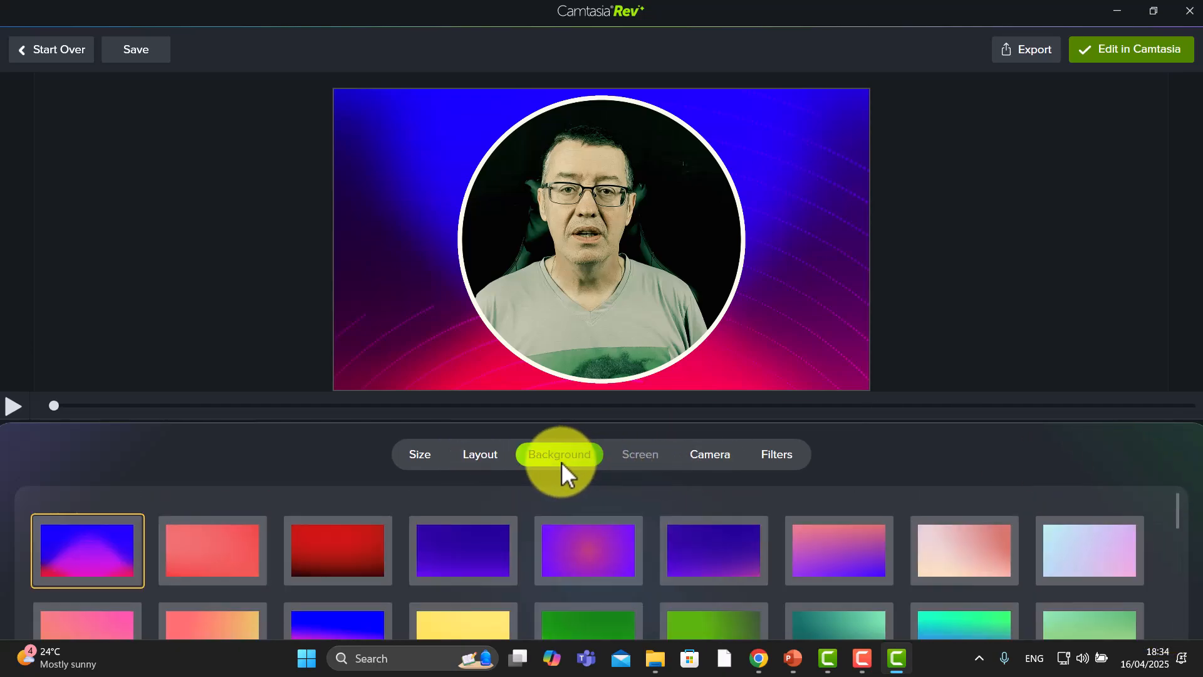
left_click(929, 523)
left_click(863, 546)
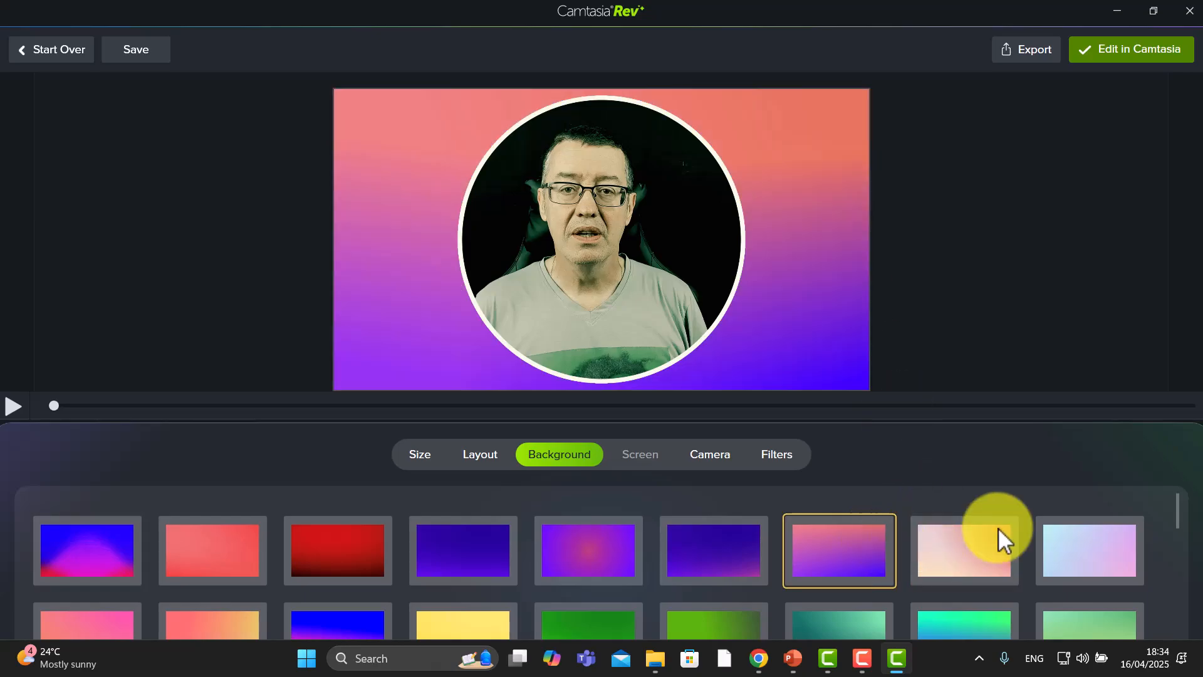
left_click_drag(1175, 503, 1181, 478)
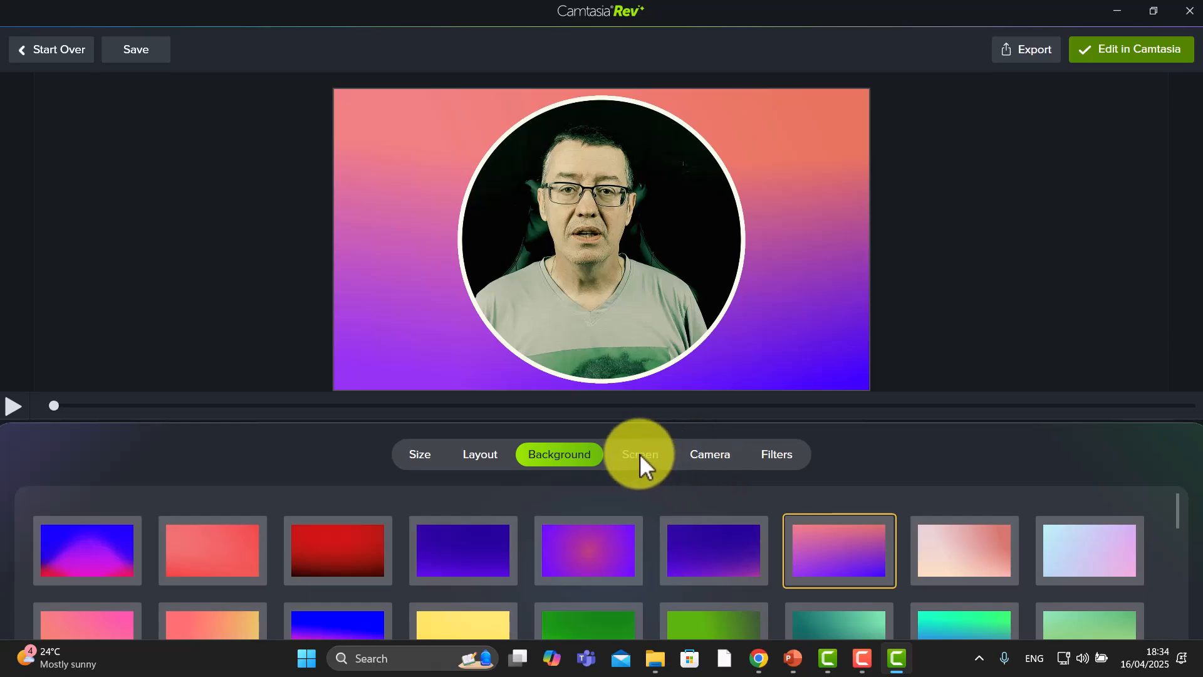
Toggle the camera Mask and Border effects off and back on
left_click(710, 456)
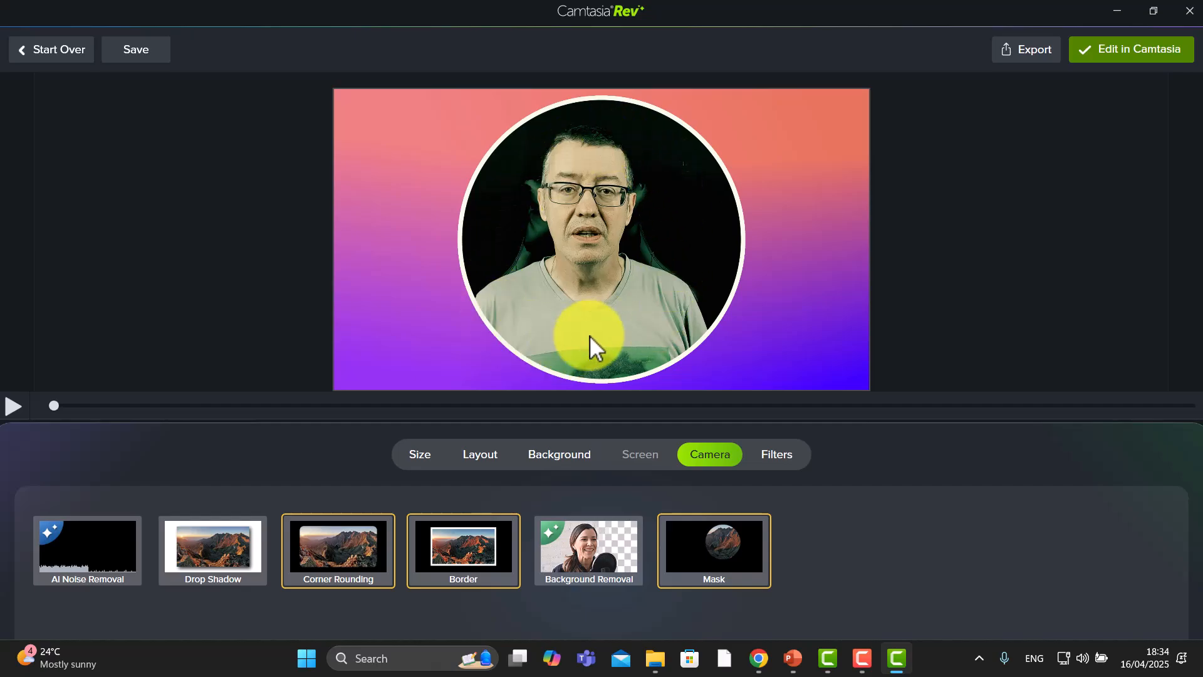
left_click(721, 550)
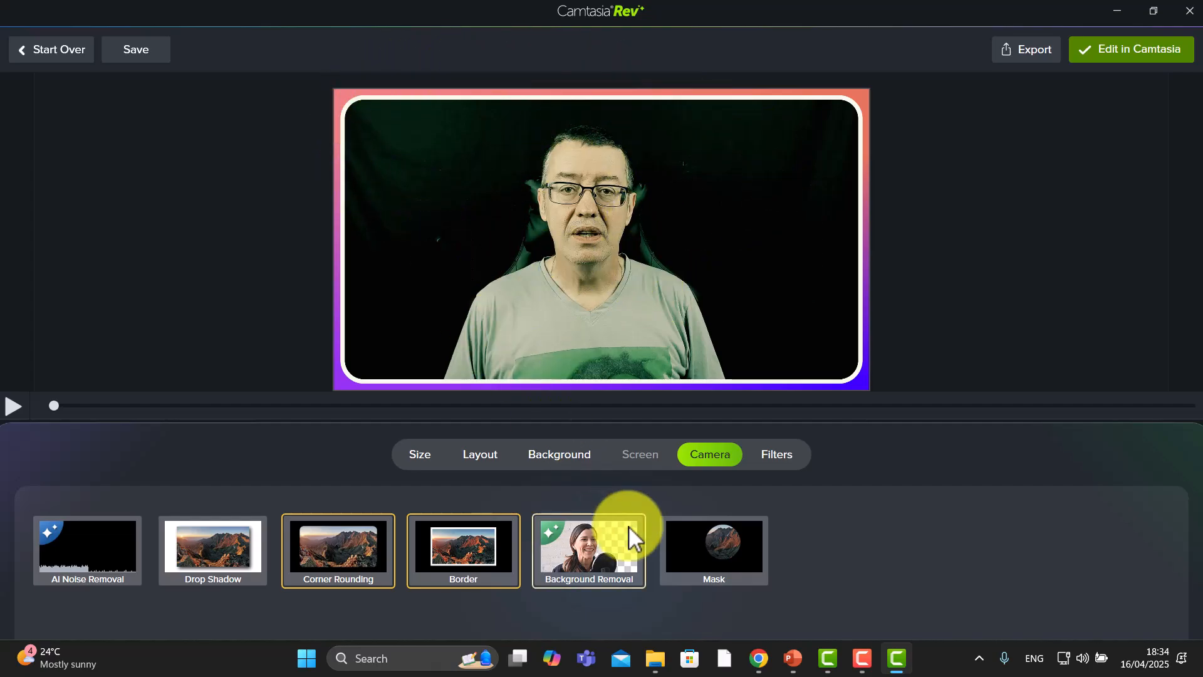
left_click(724, 546)
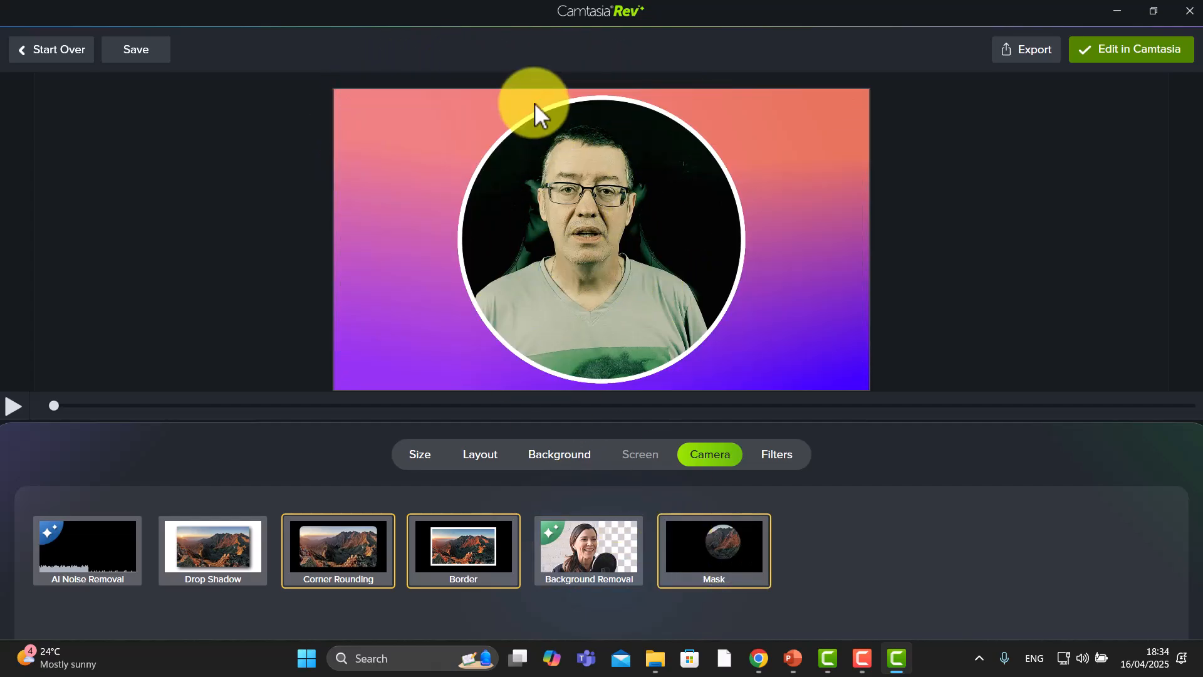
left_click(453, 539)
left_click(452, 539)
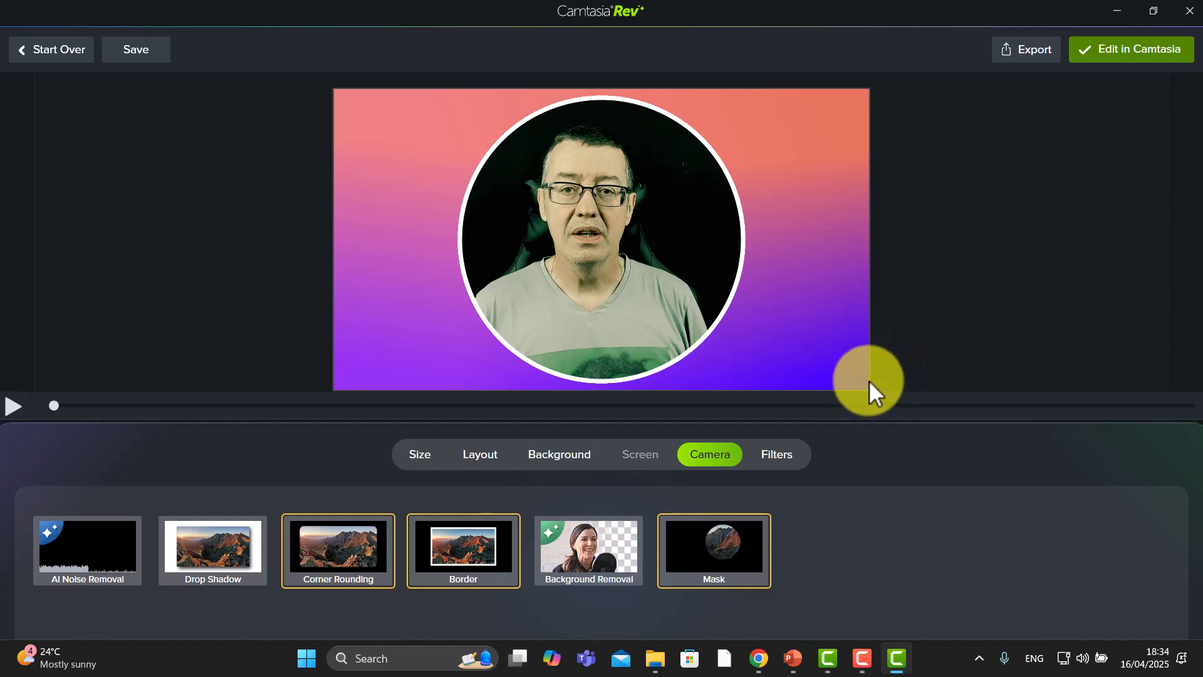
Turn off the Corner Rounding camera effect
left_click(332, 547)
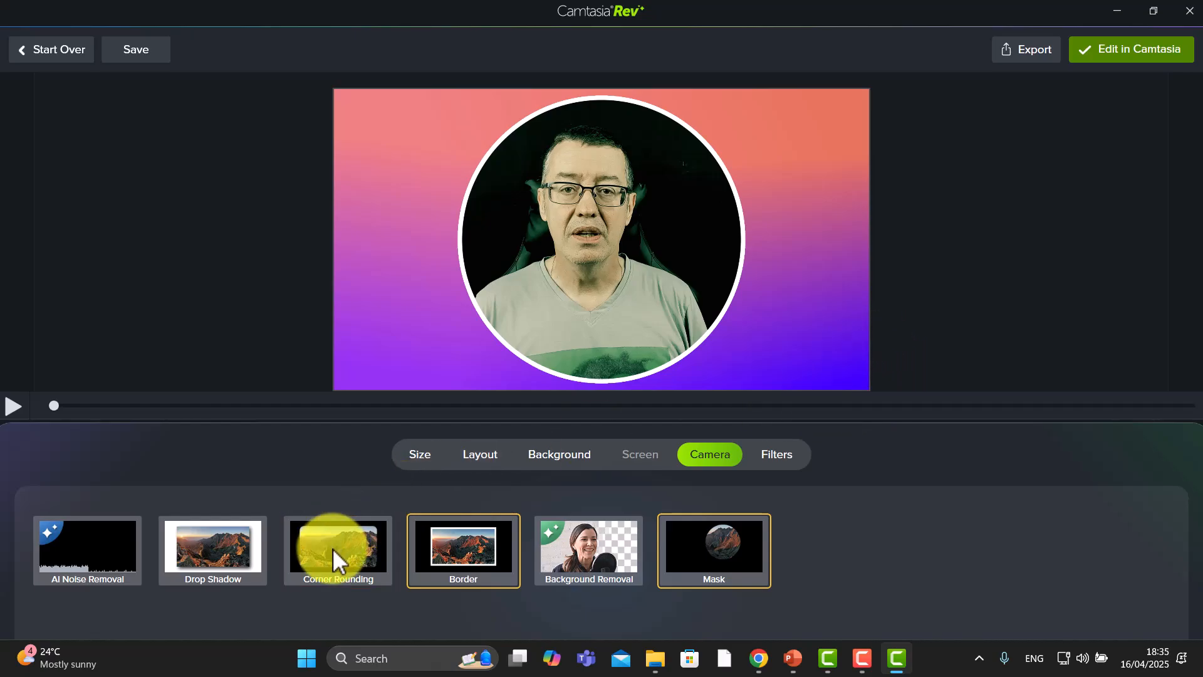
left_click(332, 547)
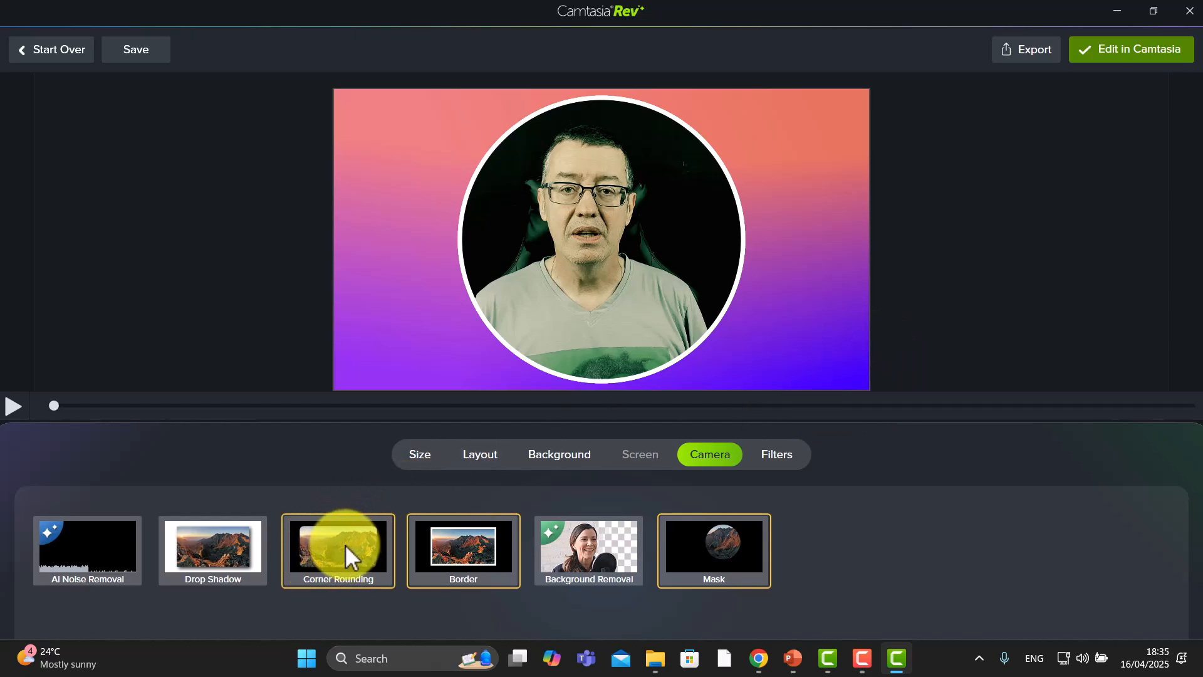
left_click(344, 544)
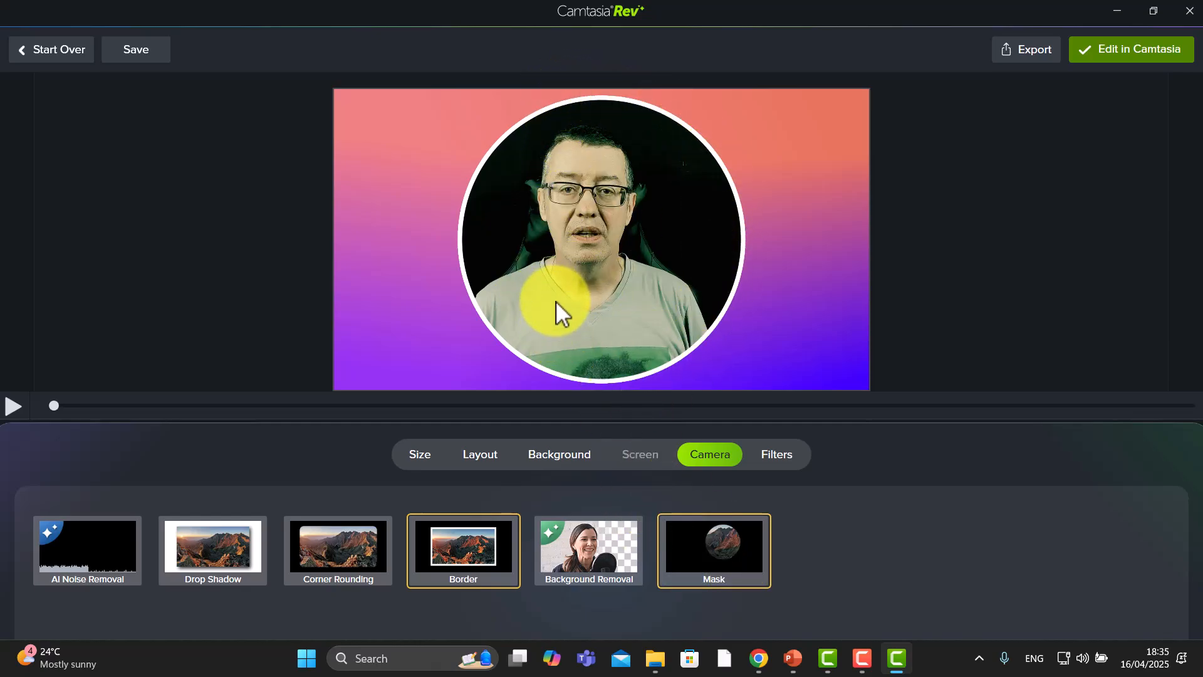
Preview several camera filters and return to Binary Loop
left_click(782, 452)
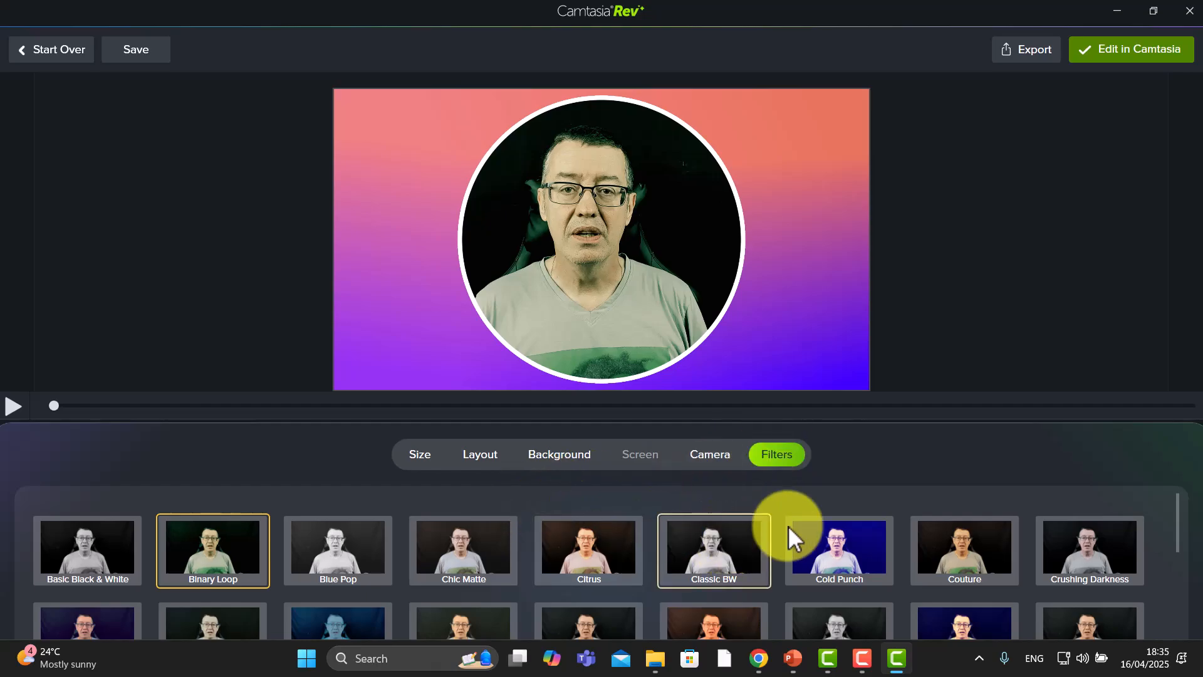
left_click(693, 558)
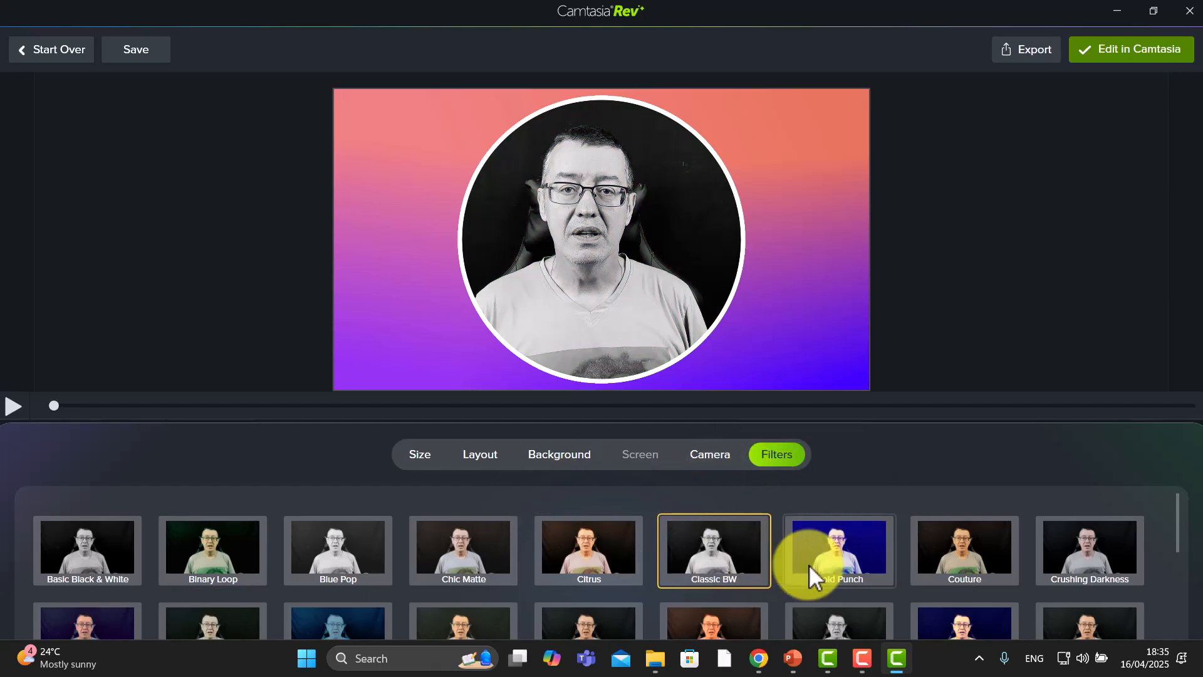
left_click(834, 559)
left_click(598, 558)
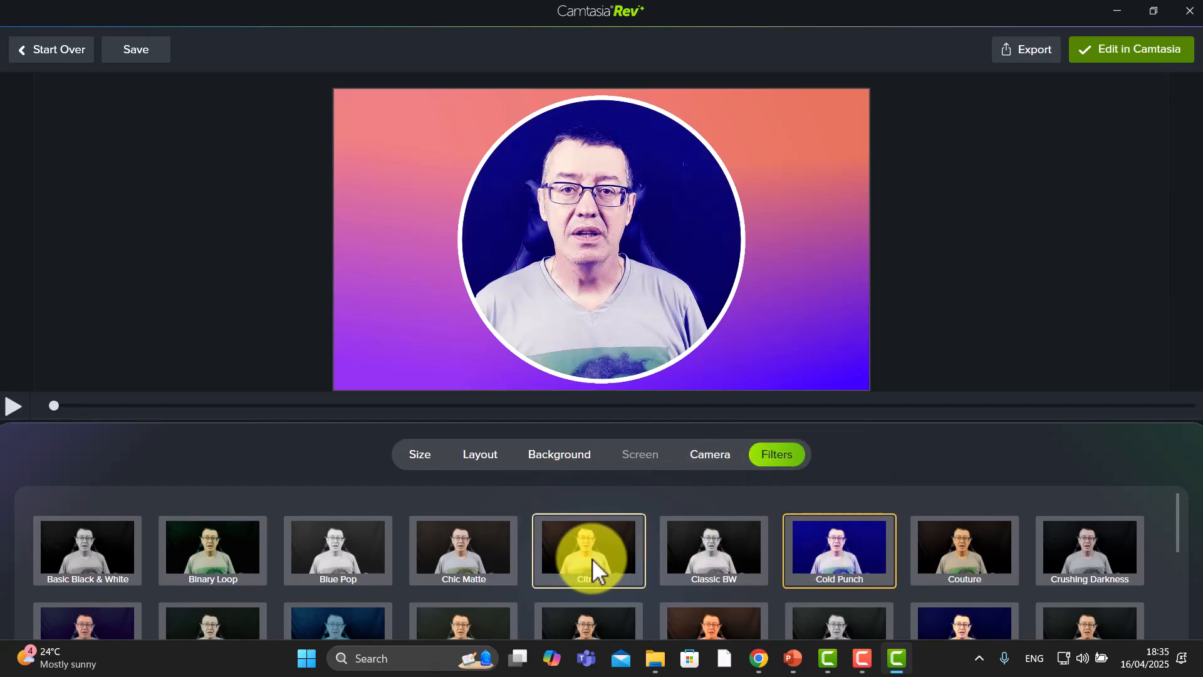
left_click(498, 559)
left_click(348, 562)
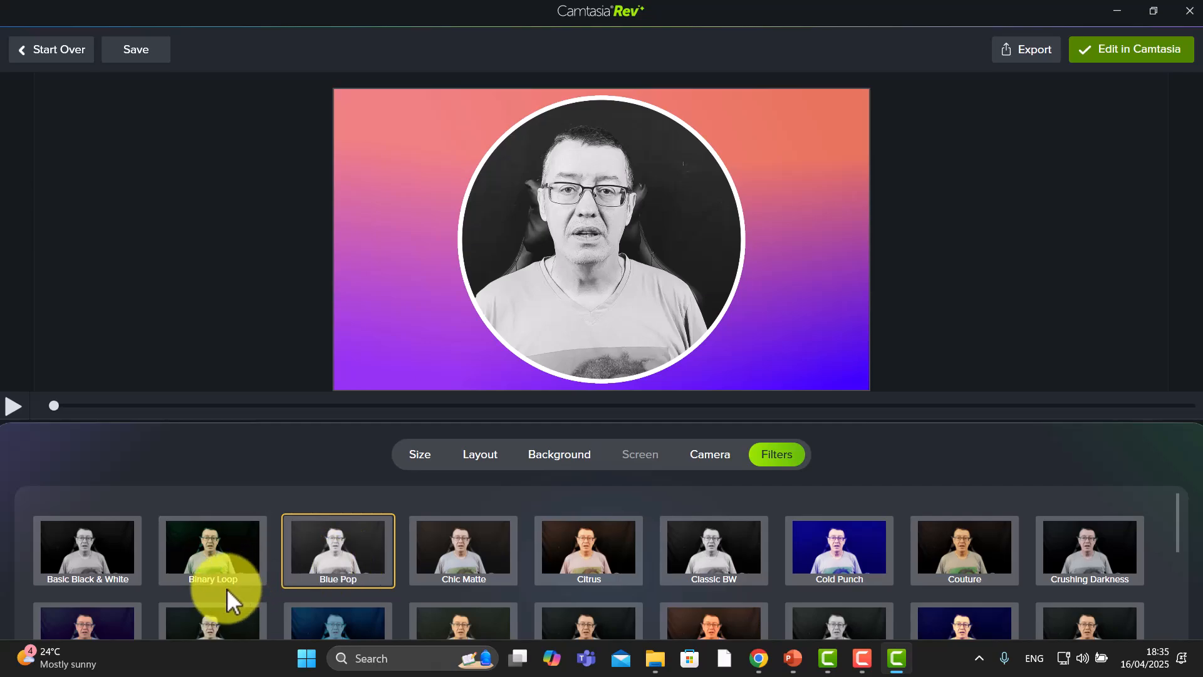
left_click(211, 555)
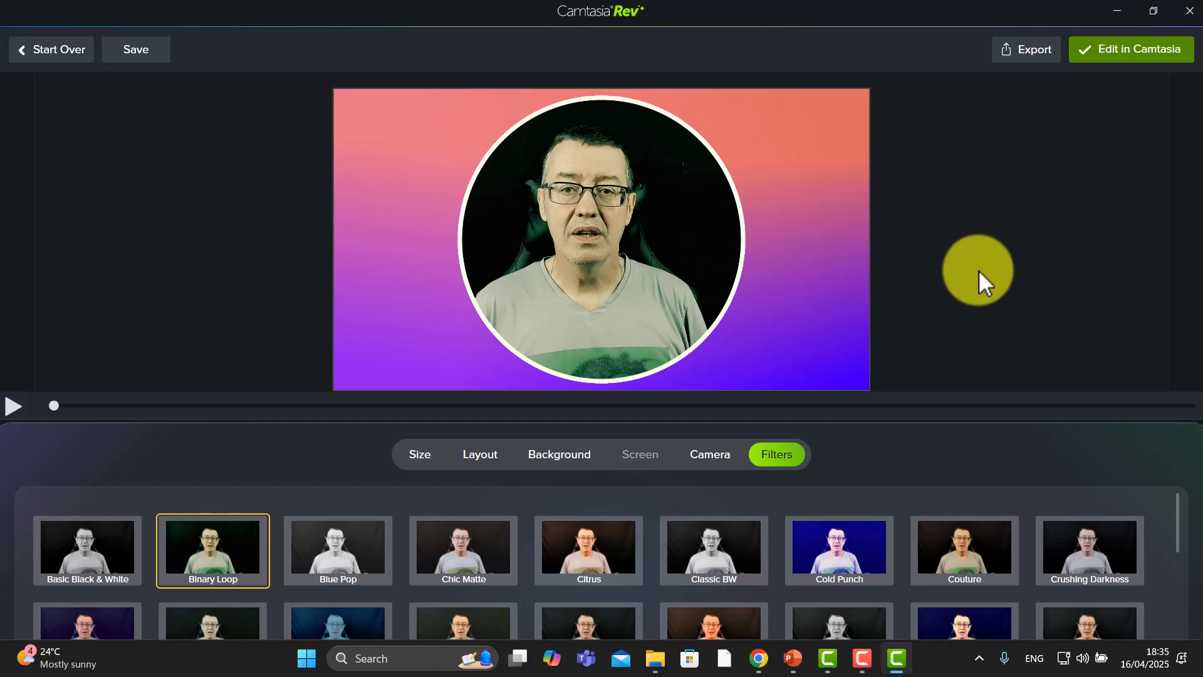
Send the project to the Camtasia editor and detach the canvas into a maximized window
left_click(1144, 48)
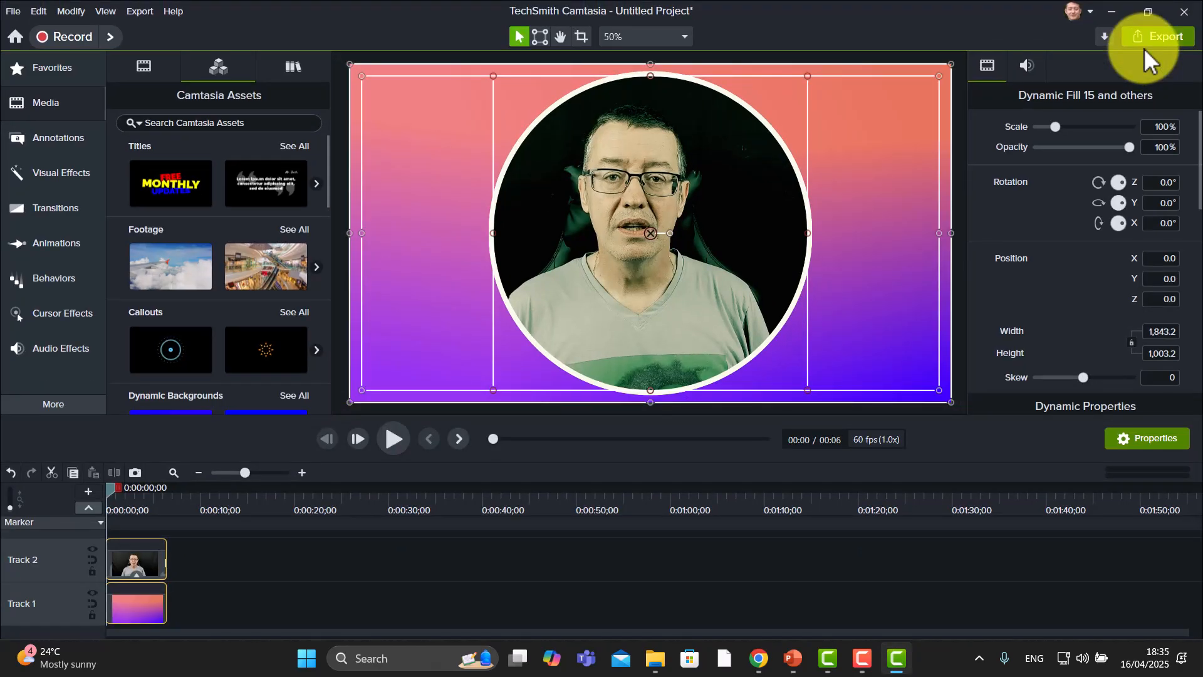
left_click(683, 37)
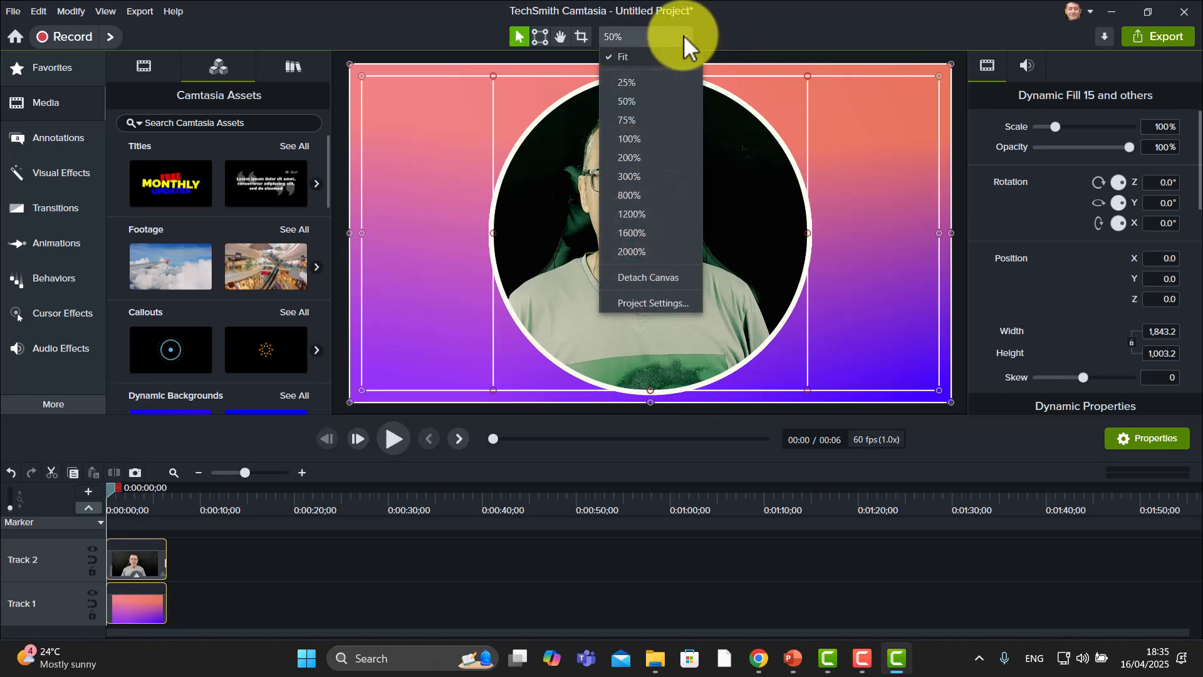
left_click(656, 276)
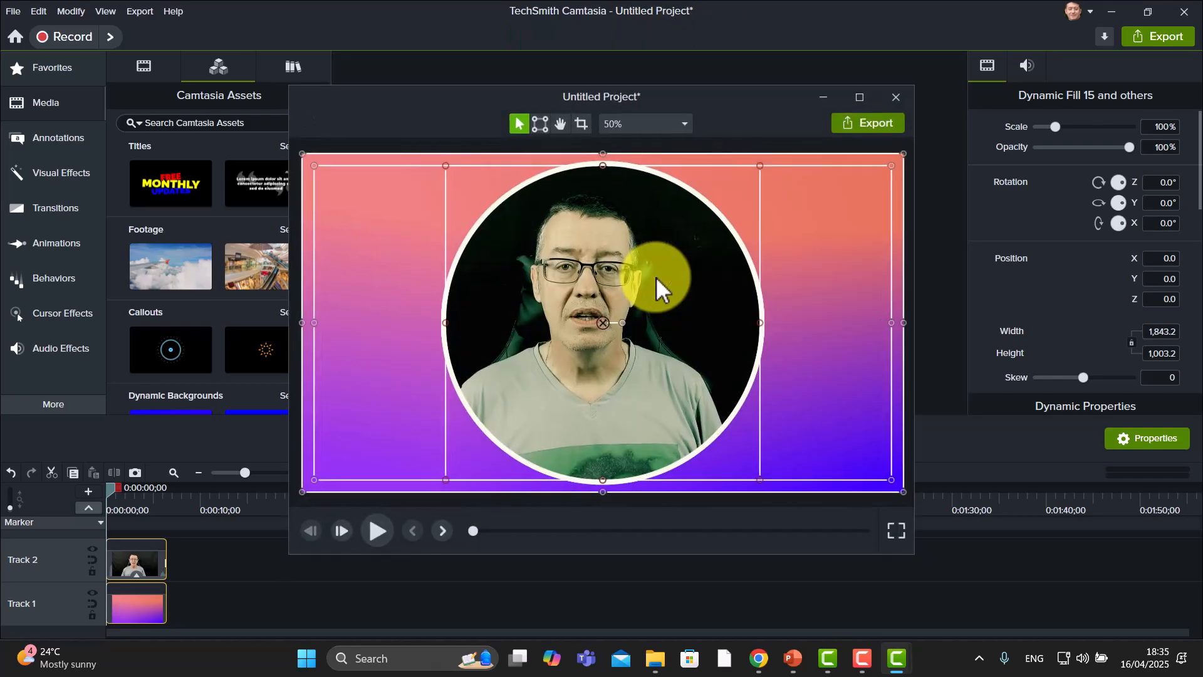
left_click(861, 95)
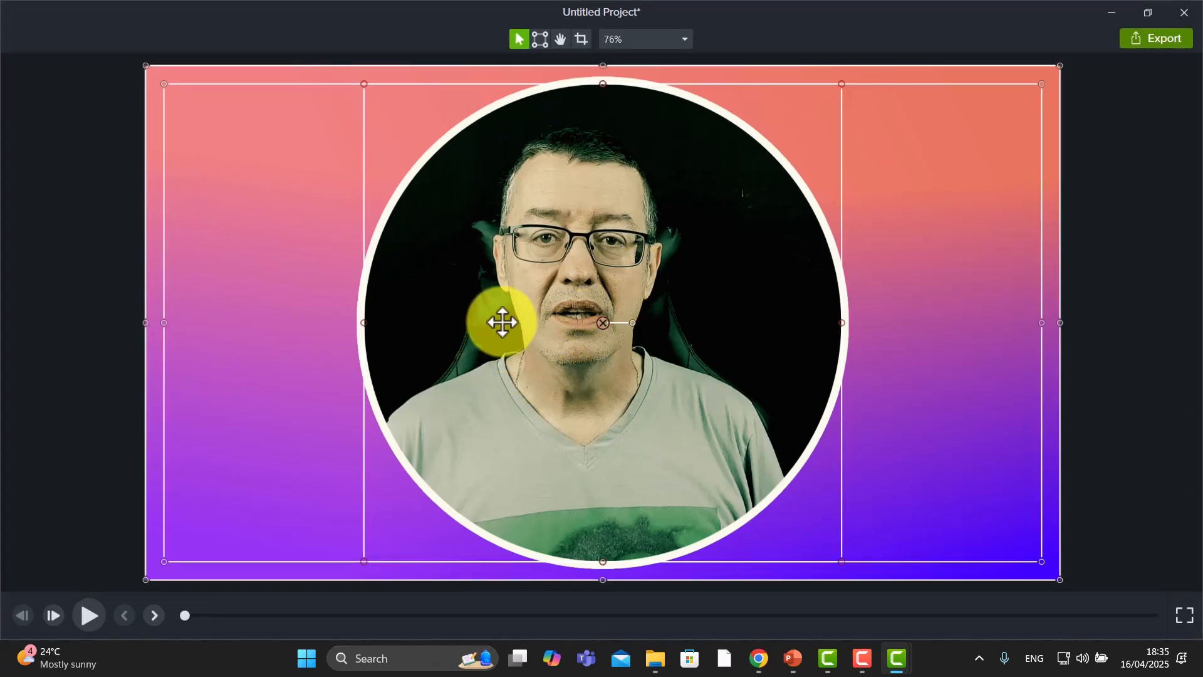
Play and pause the preview in the detached canvas, then close it
left_click(89, 611)
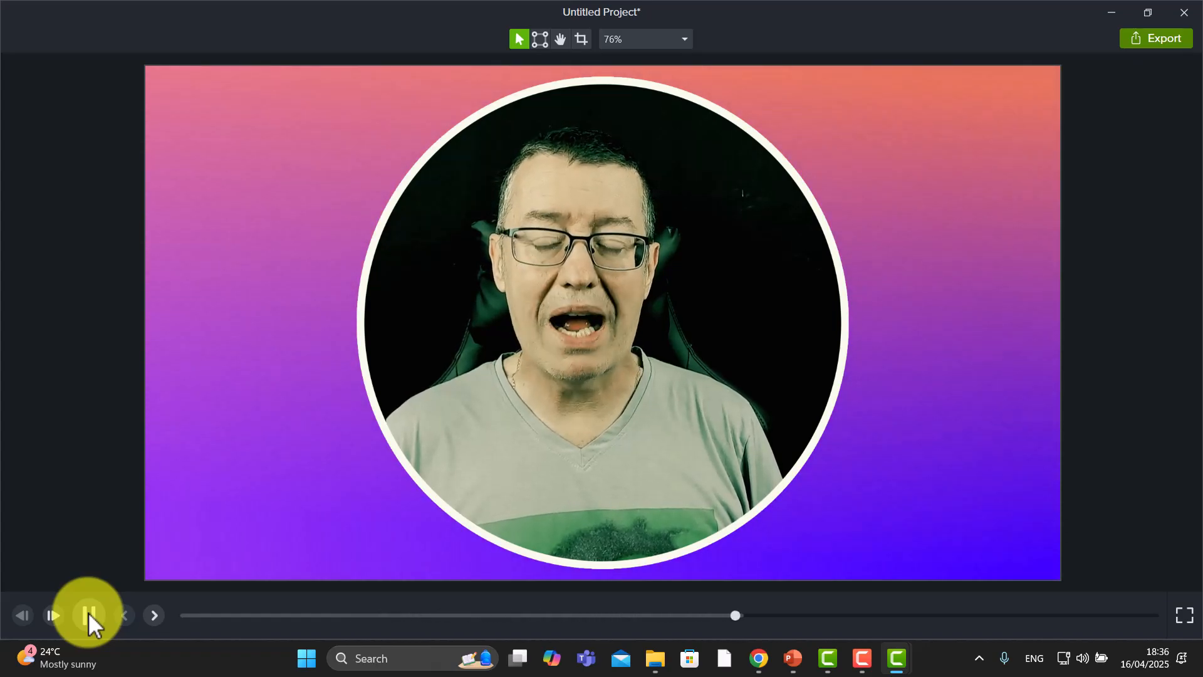
left_click(89, 612)
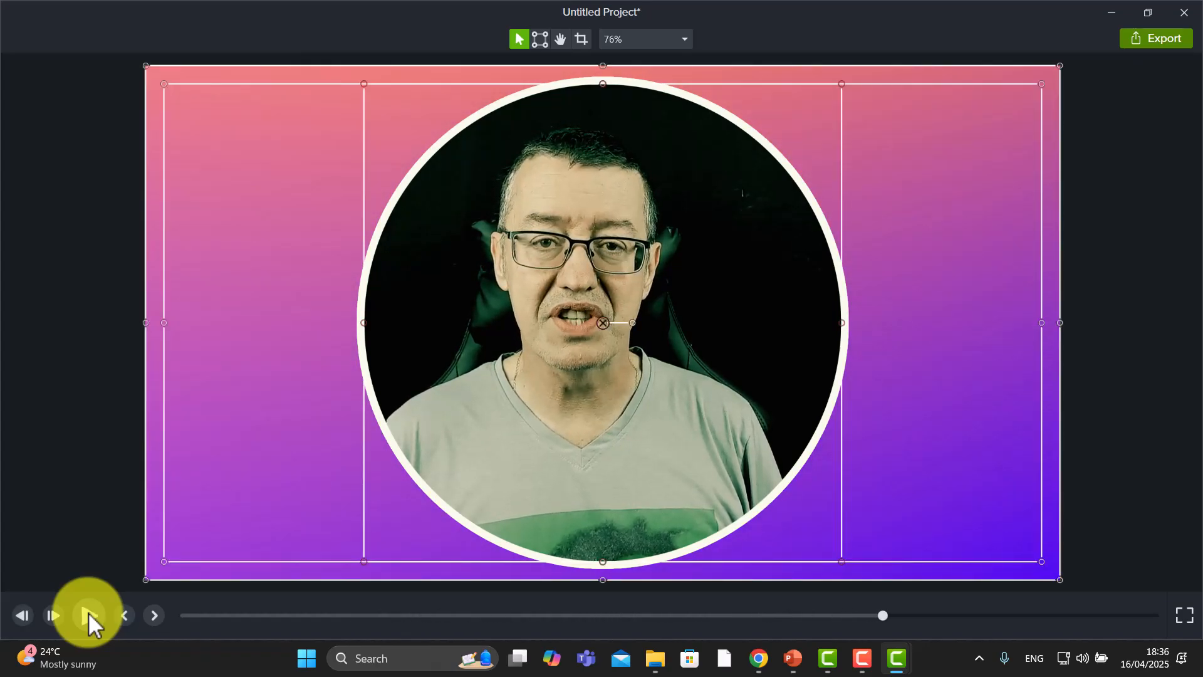
left_click(1184, 13)
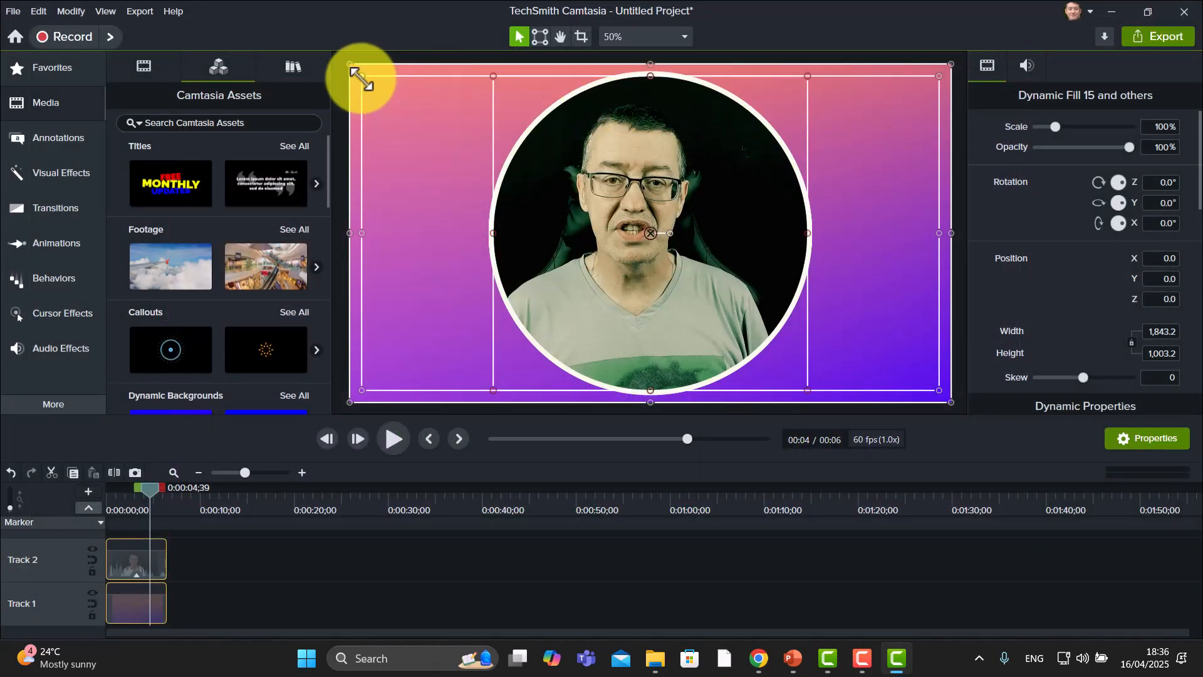
Enlarge the selected background and camera layers to about 102% and fit the oval mask to the circular camera frame
mouse_move(362, 79)
left_mouse_down()
mouse_move(410, 92)
mouse_move(354, 74)
left_mouse_up()
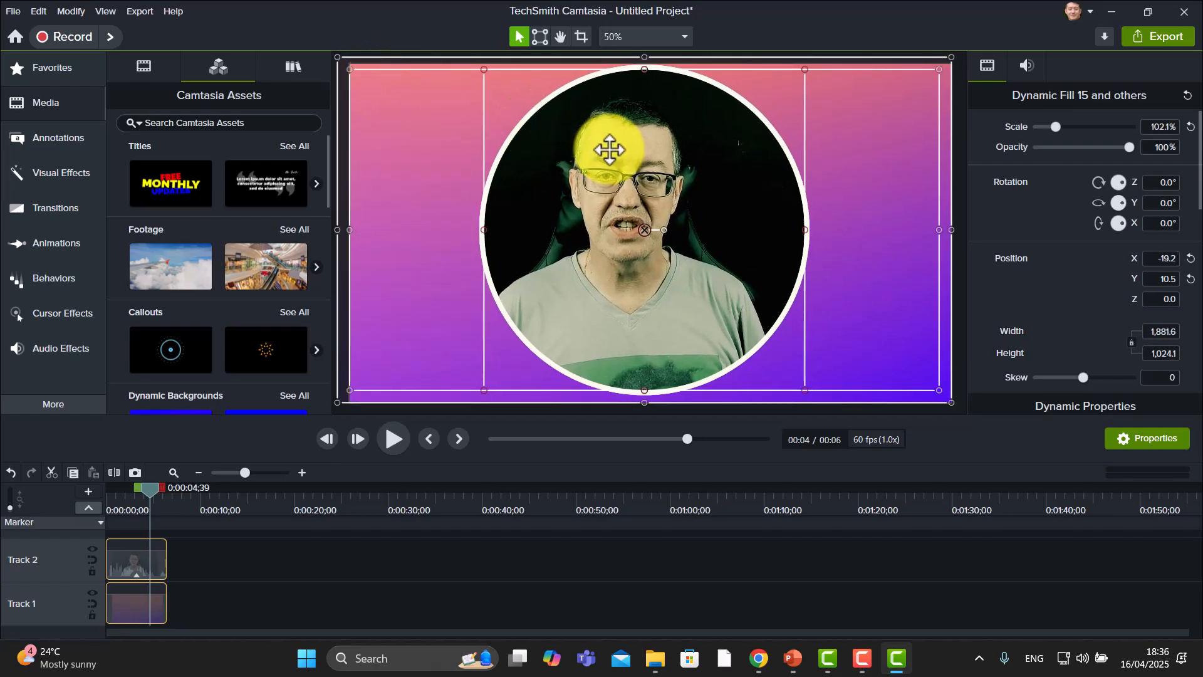
left_click(609, 149)
left_click(499, 82)
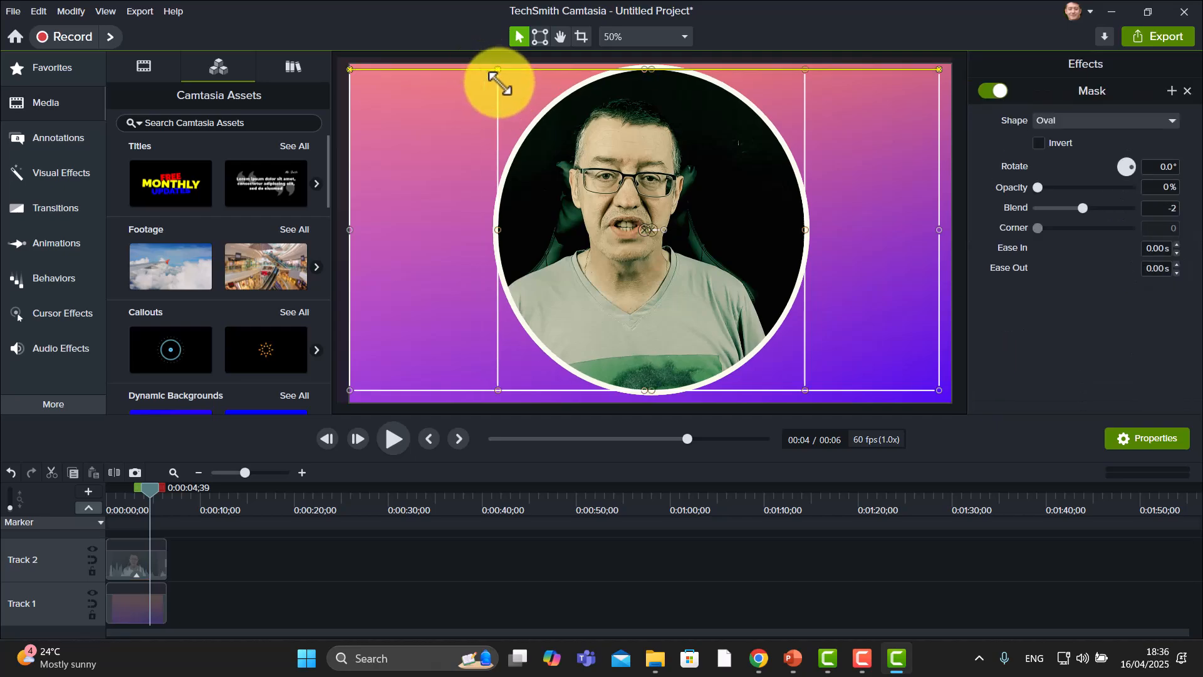
left_click_drag(499, 82, 486, 95)
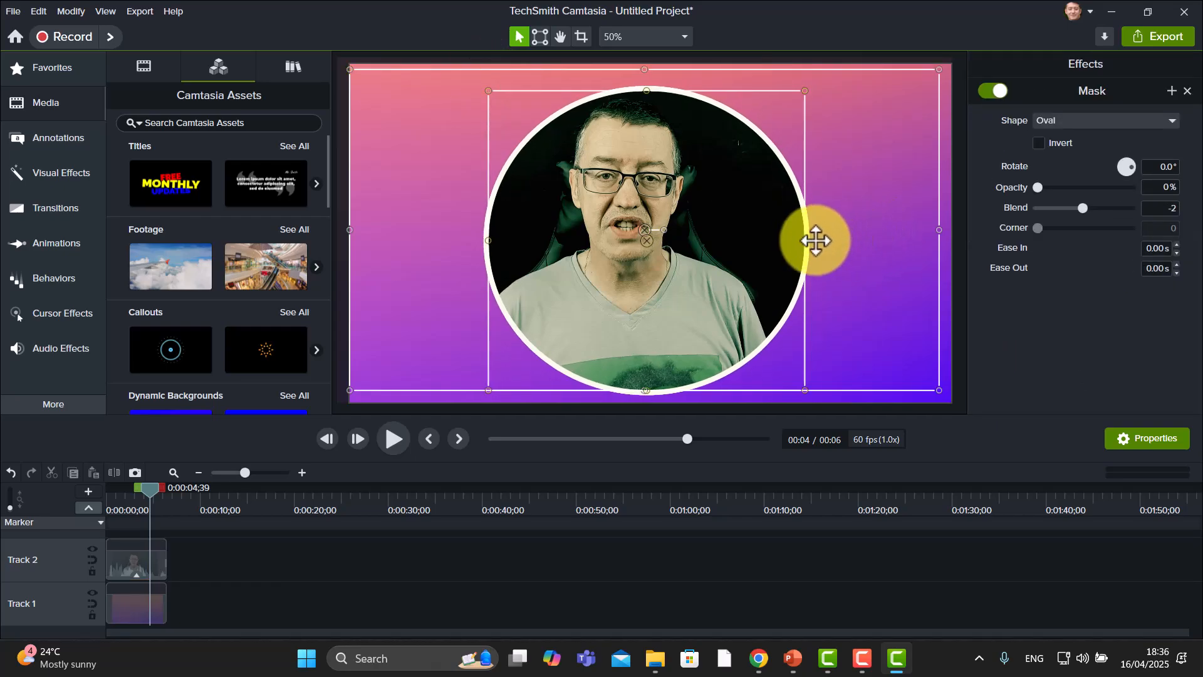
left_click_drag(806, 242, 790, 242)
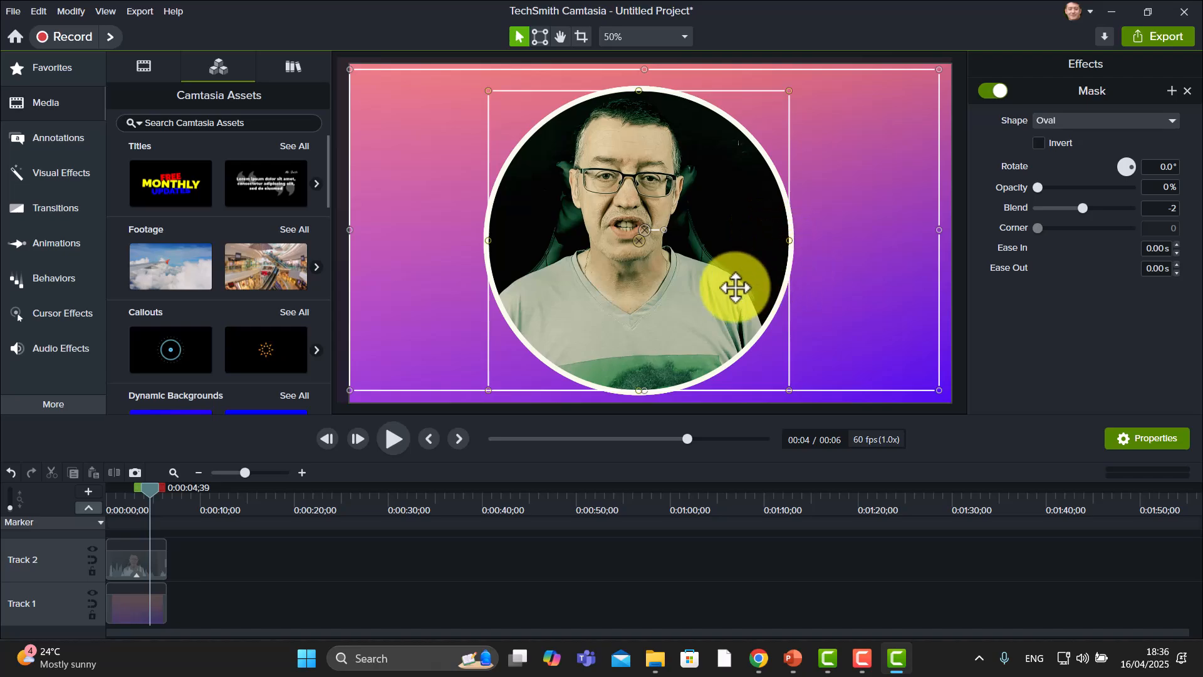
Select the background fill clip on Track 1 and lock Track 1
left_click(133, 607)
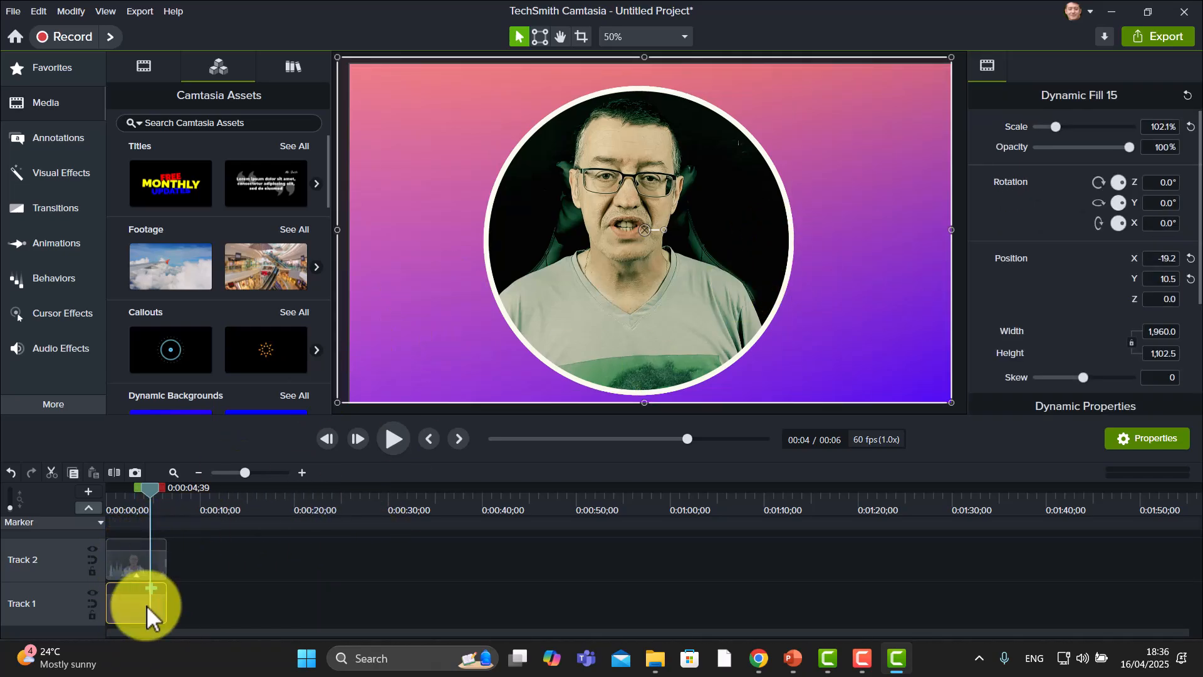
left_click(92, 616)
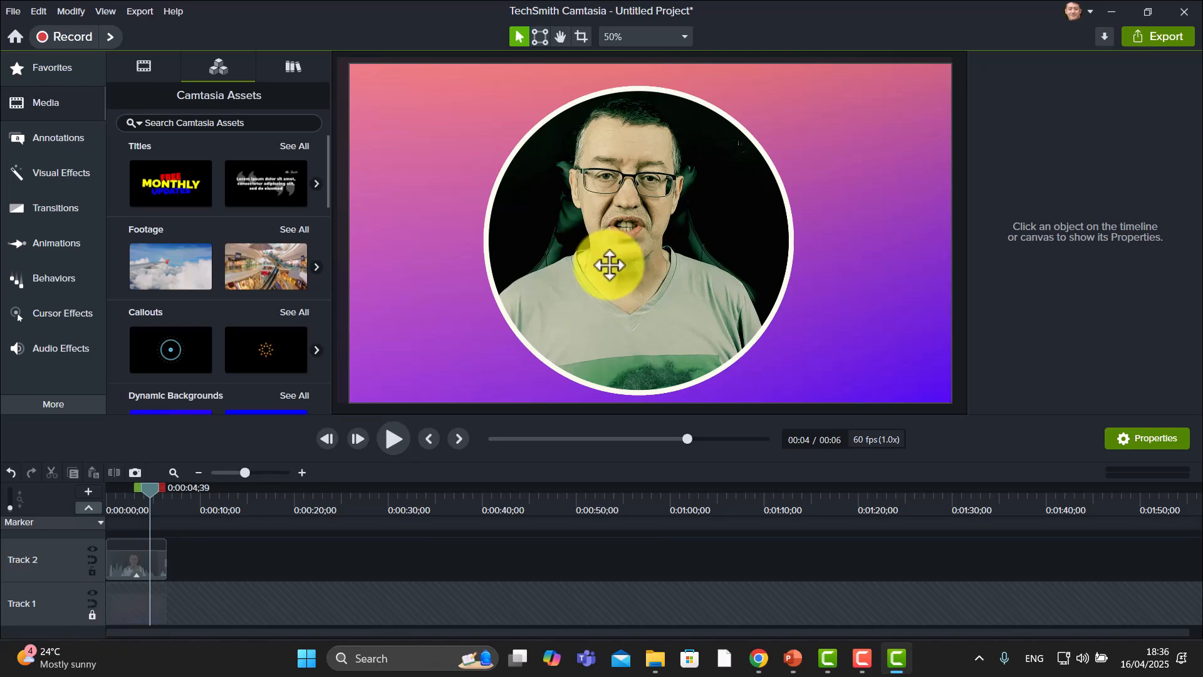
Shrink the camera clip to about 59% scale and position it centred near the top of the canvas
left_click(604, 263)
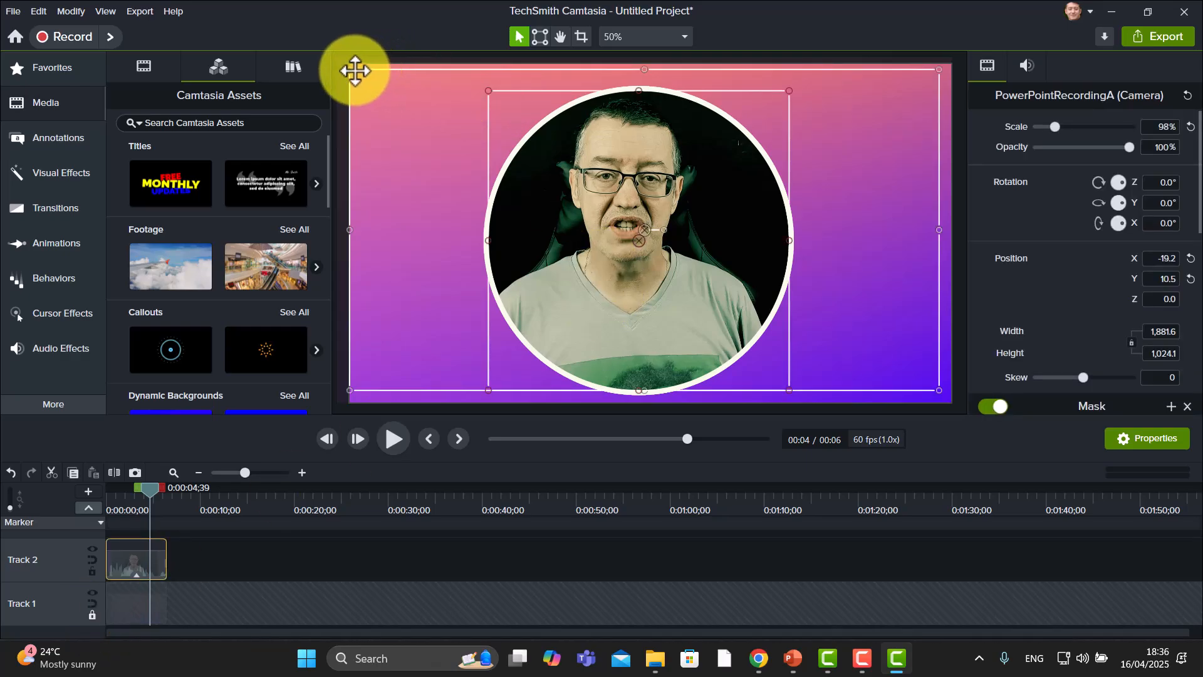
left_click_drag(349, 71, 751, 202)
left_click_drag(768, 305, 657, 214)
mouse_move(824, 110)
left_mouse_down()
mouse_move(875, 94)
mouse_move(821, 119)
mouse_move(843, 102)
mouse_move(832, 114)
left_mouse_up()
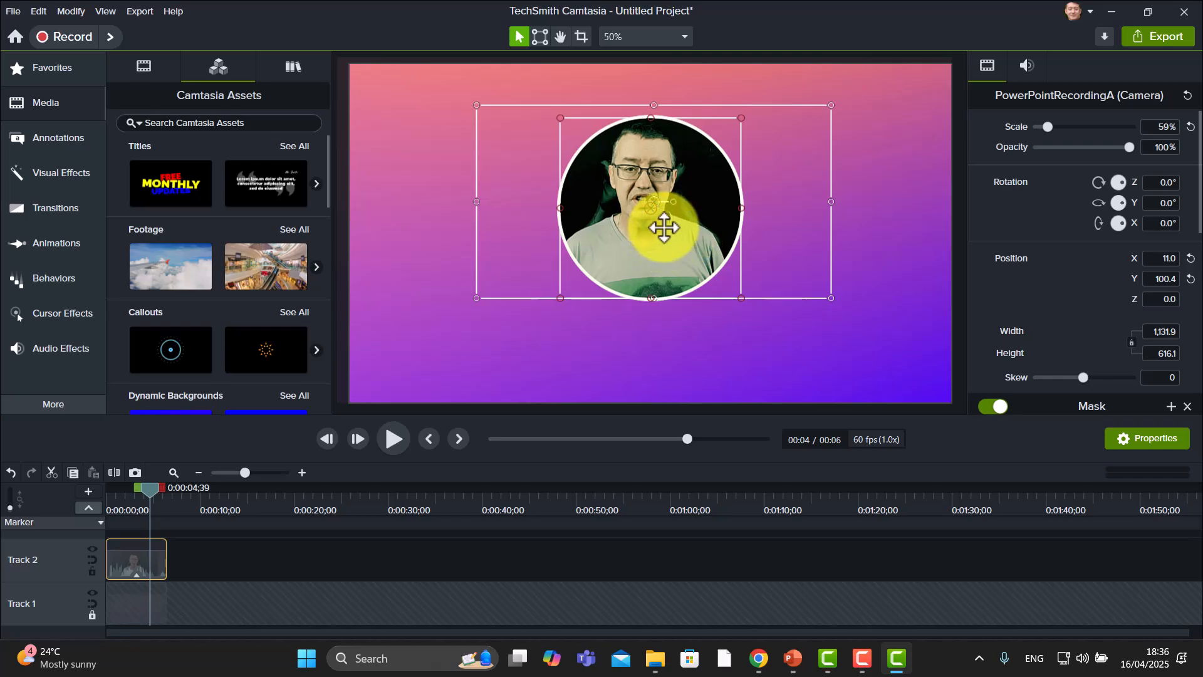
left_click_drag(660, 236, 663, 226)
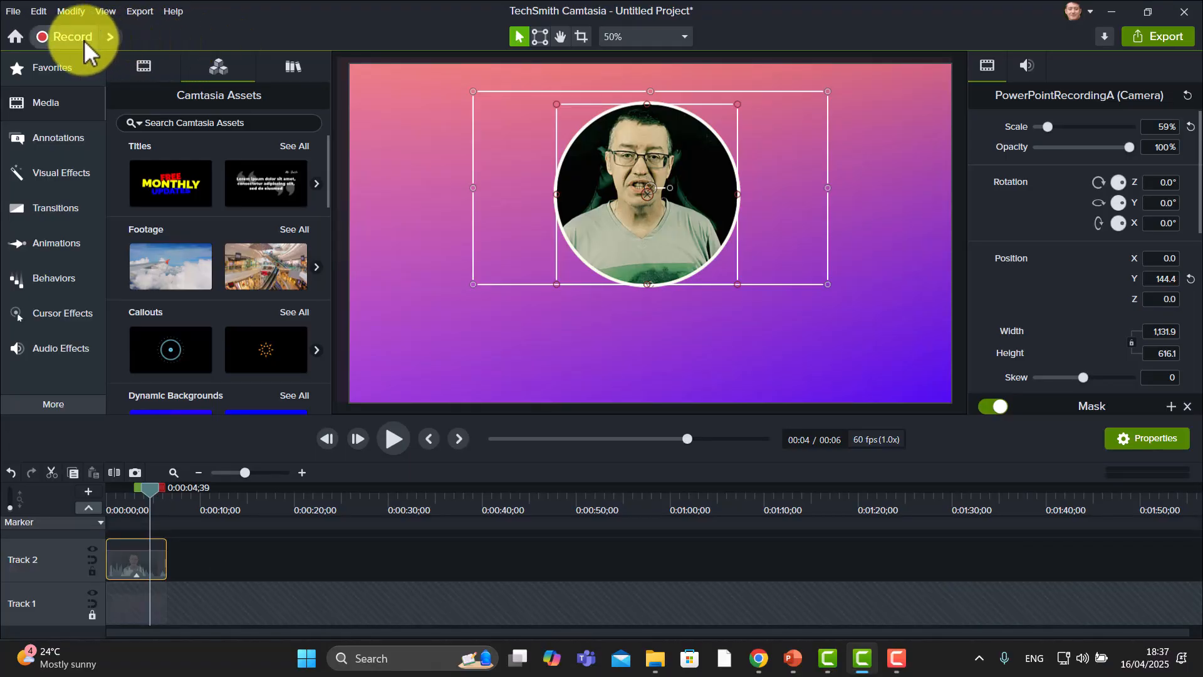
Launch Camtasia Recorder from the editor and dismiss the shortcut-conflict dialog
left_click(72, 37)
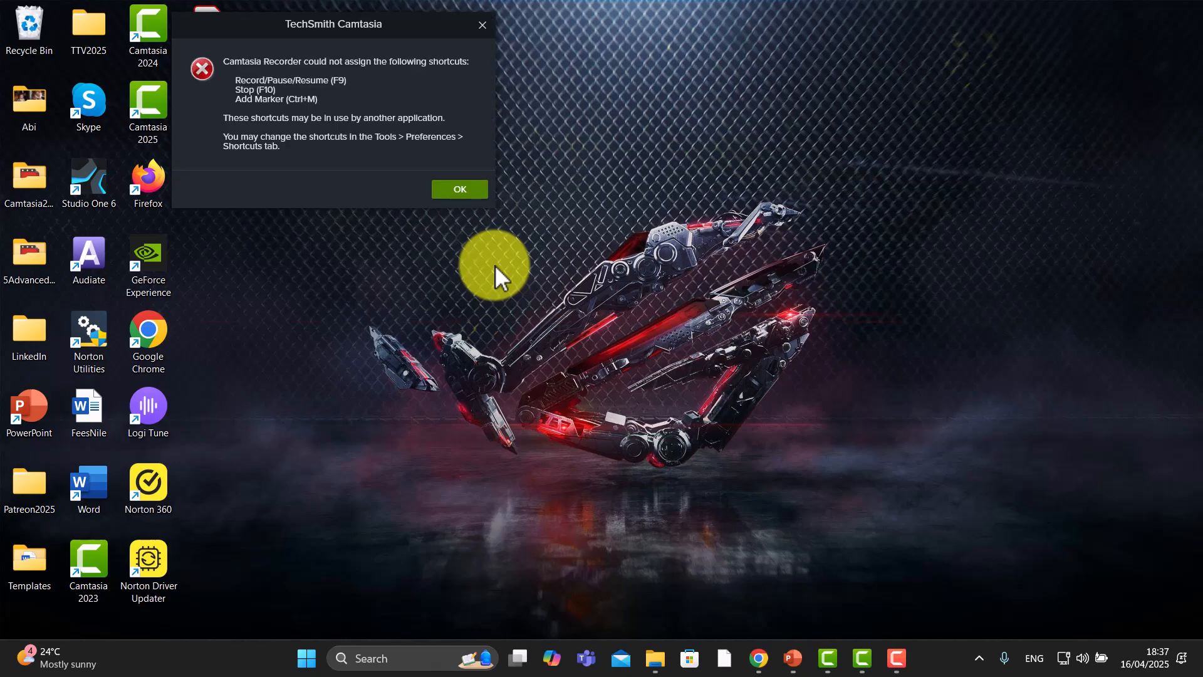
left_click(462, 190)
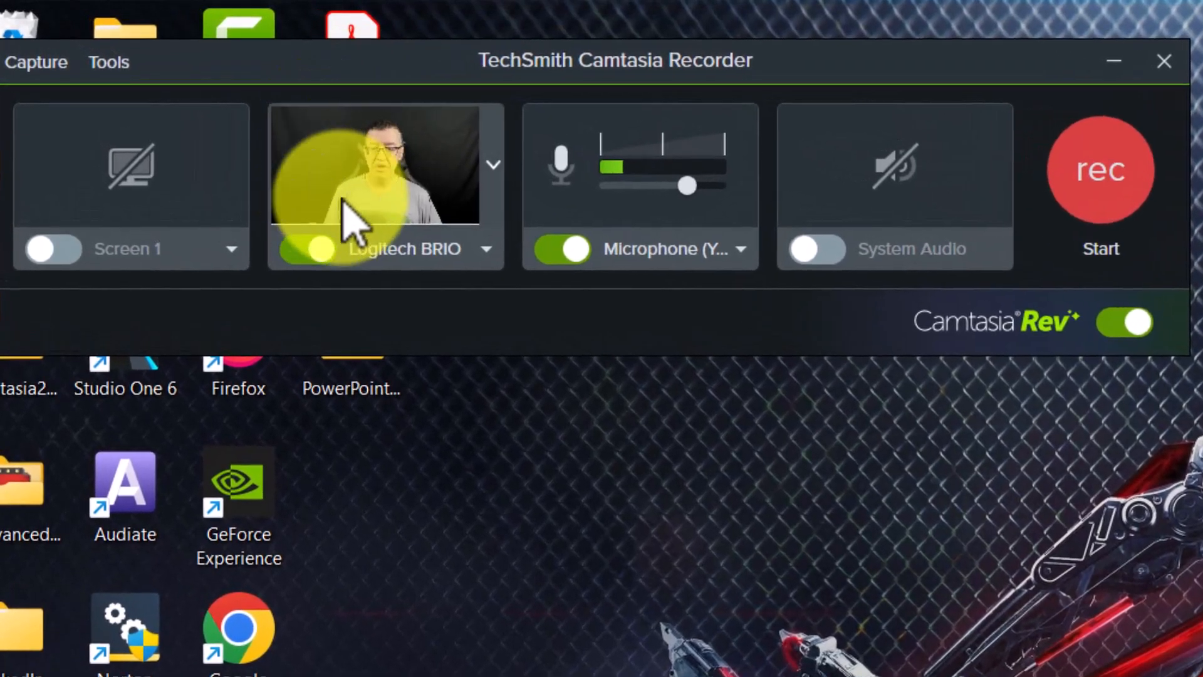
Turn off the Logitech BRIO camera and enable full-screen capture of Screen 1 in the recorder
left_click(290, 252)
left_click(72, 253)
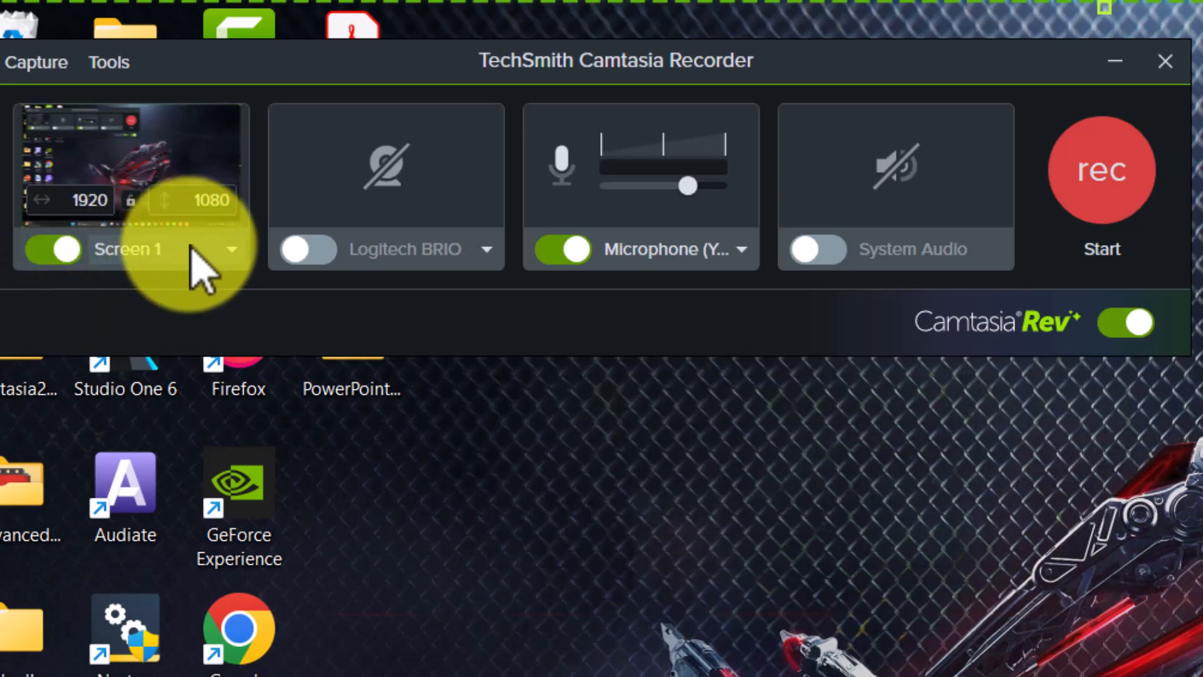
left_click(230, 251)
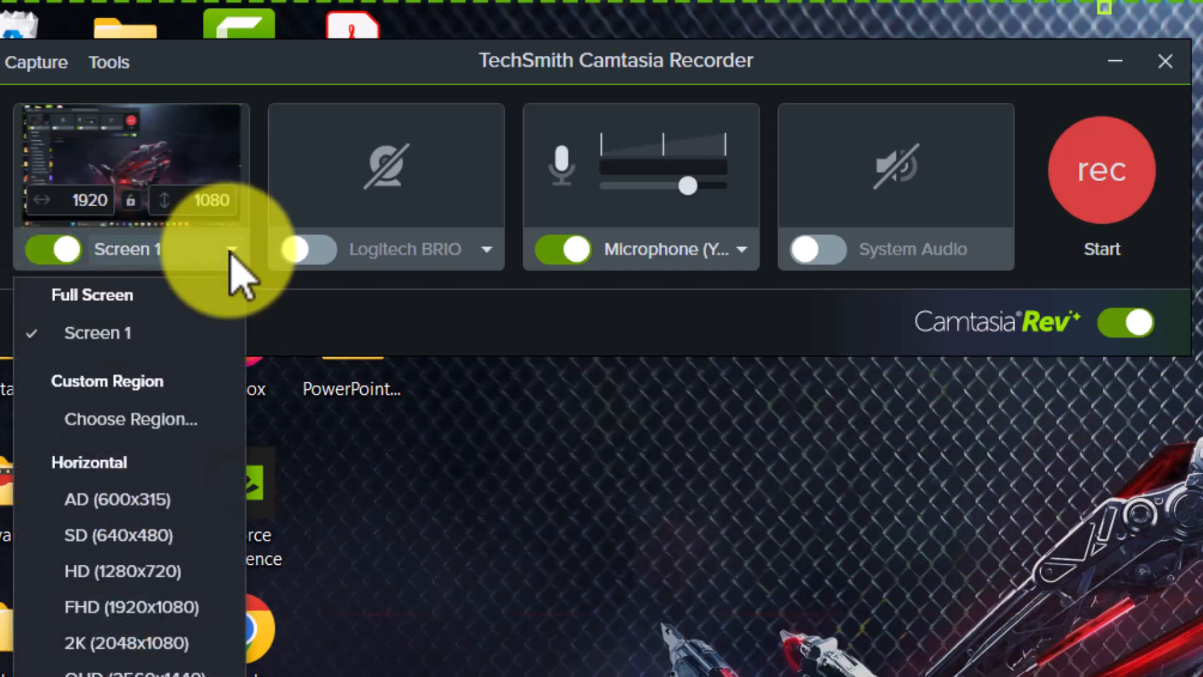
left_click(135, 332)
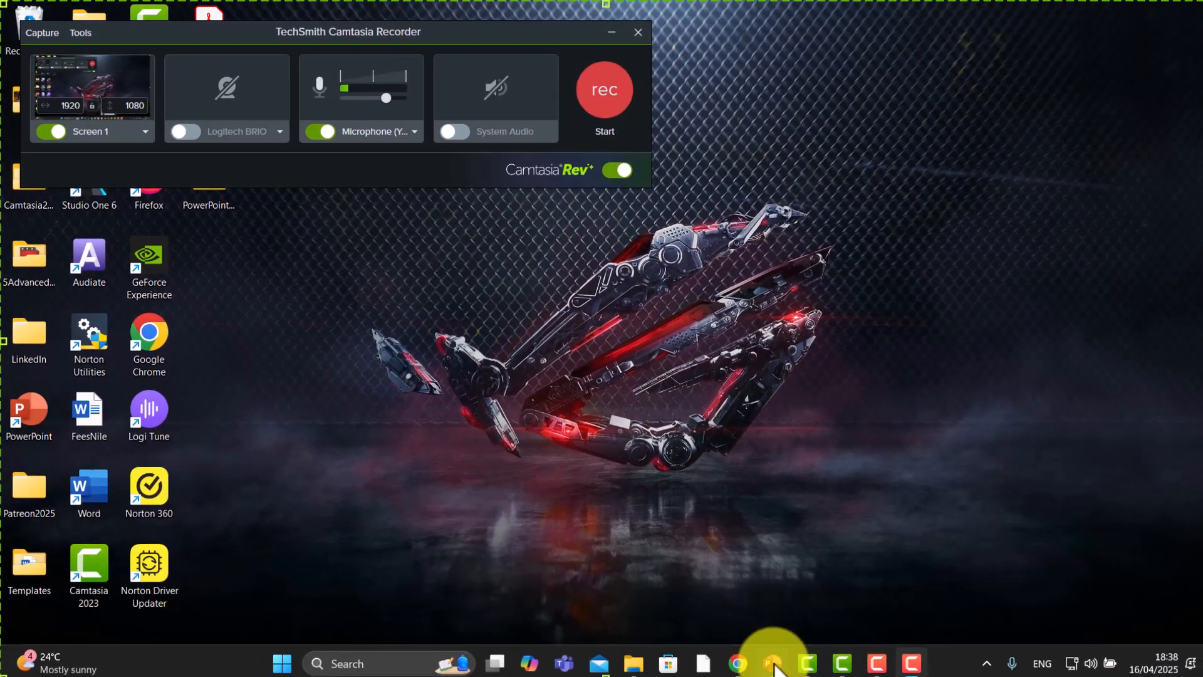
Switch to the PowerPoint presentation, select the first slide, and start the slide show in Presenter View
left_click(768, 657)
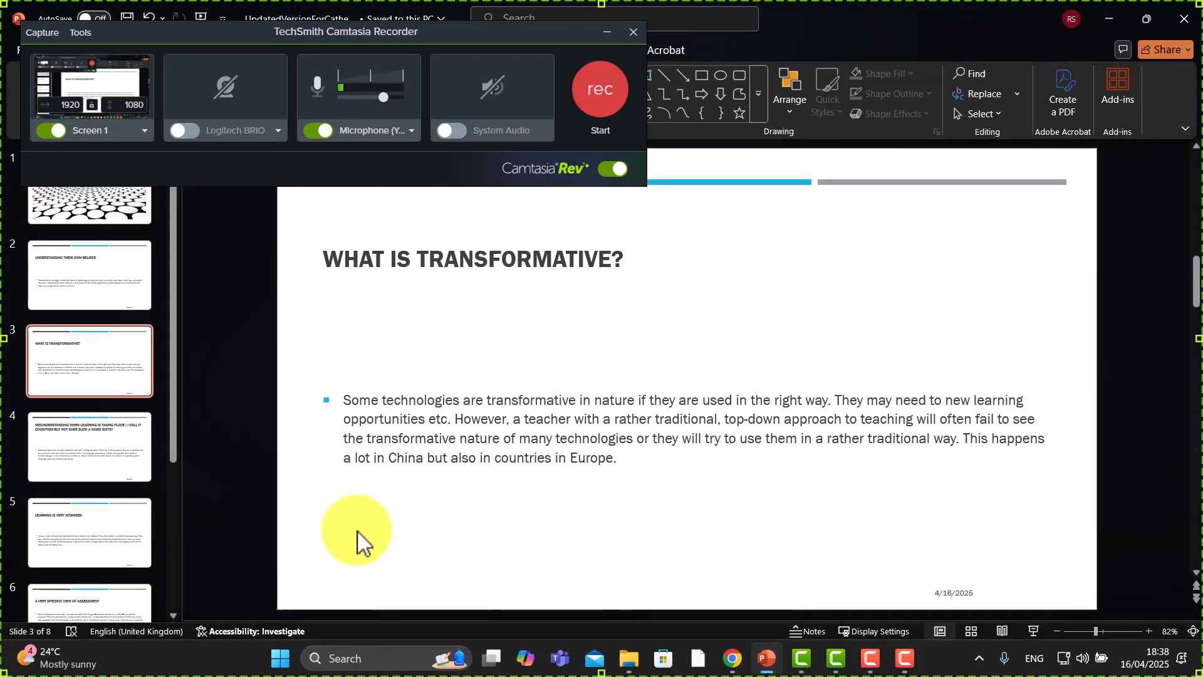
left_click(73, 202)
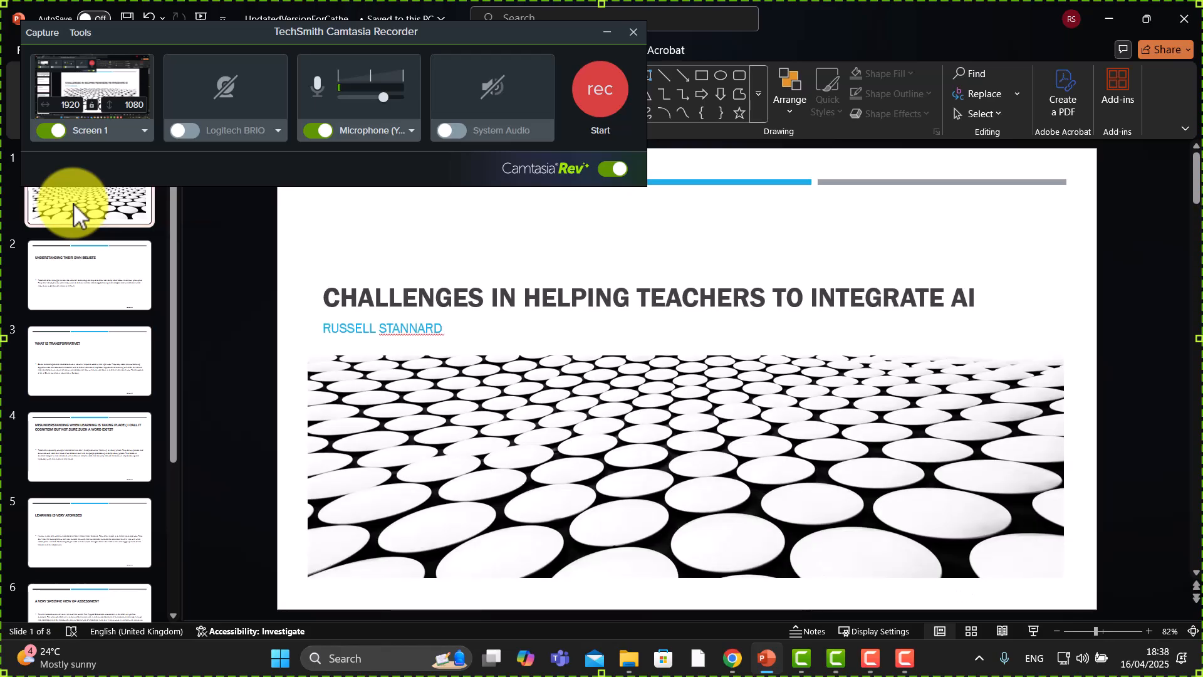
left_click(1034, 630)
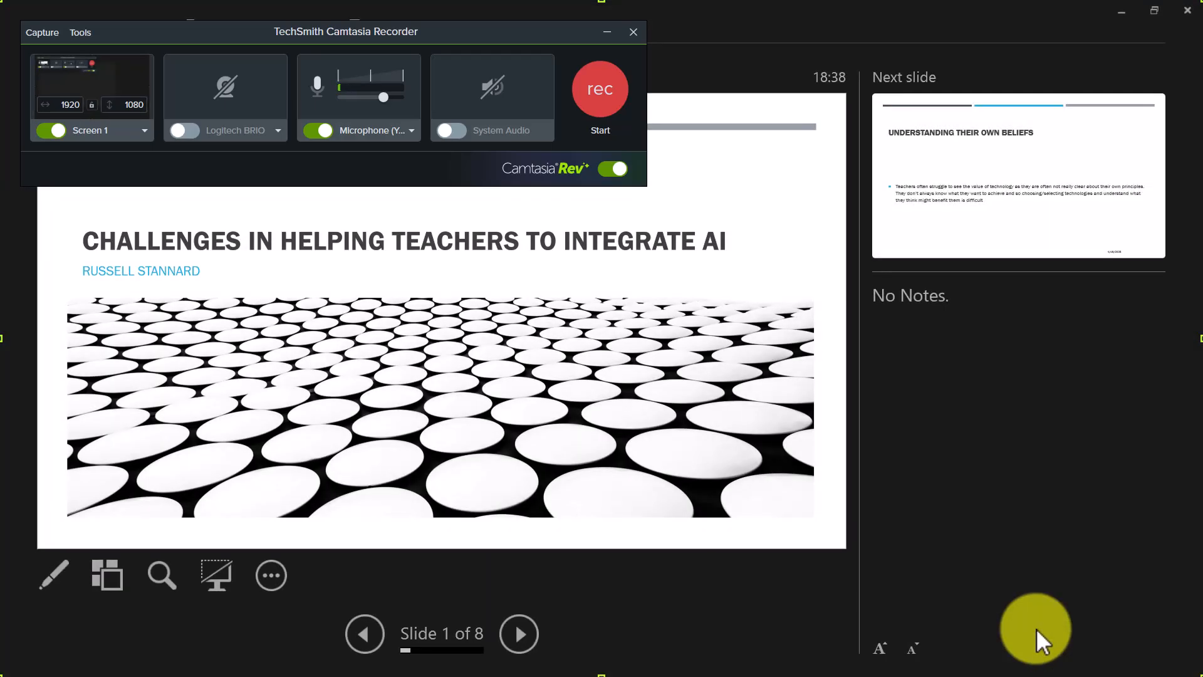
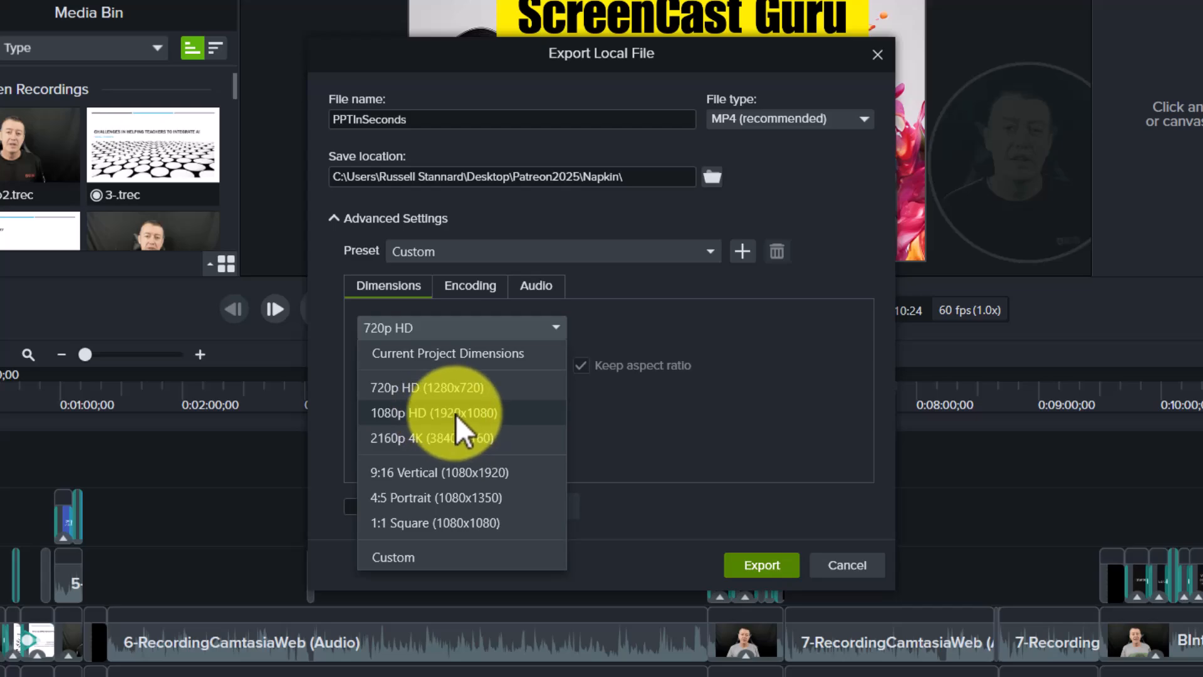
Set the export dimensions to 1080p HD
left_click(456, 414)
left_click(554, 328)
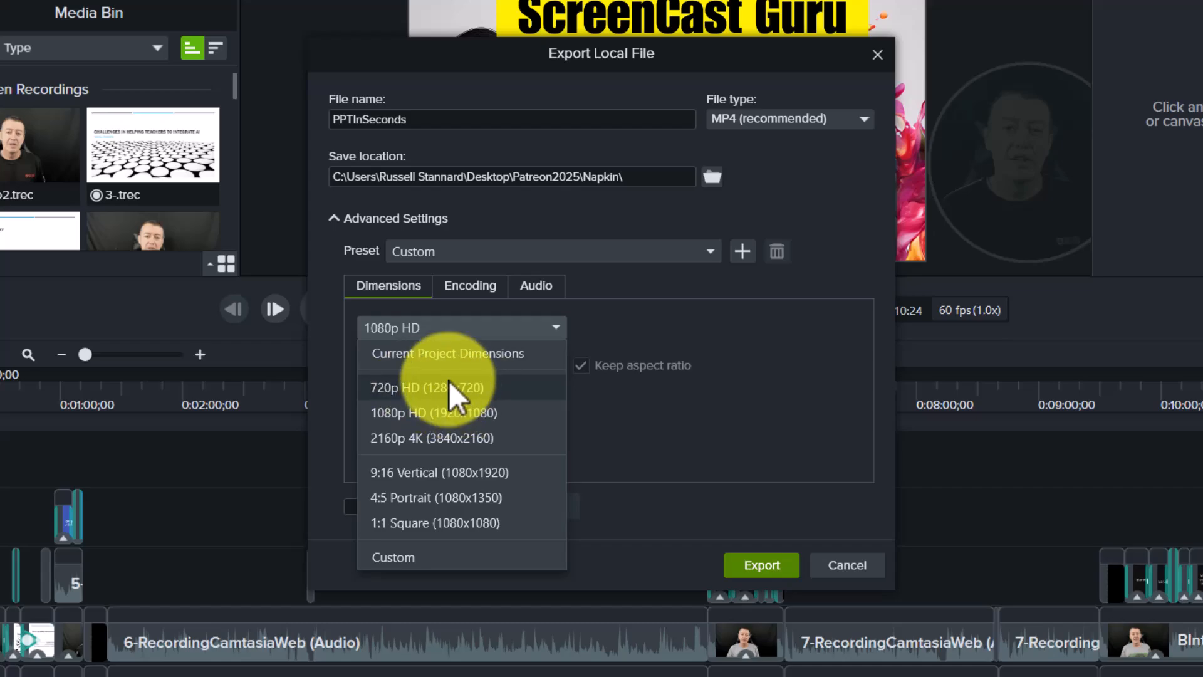
left_click(410, 411)
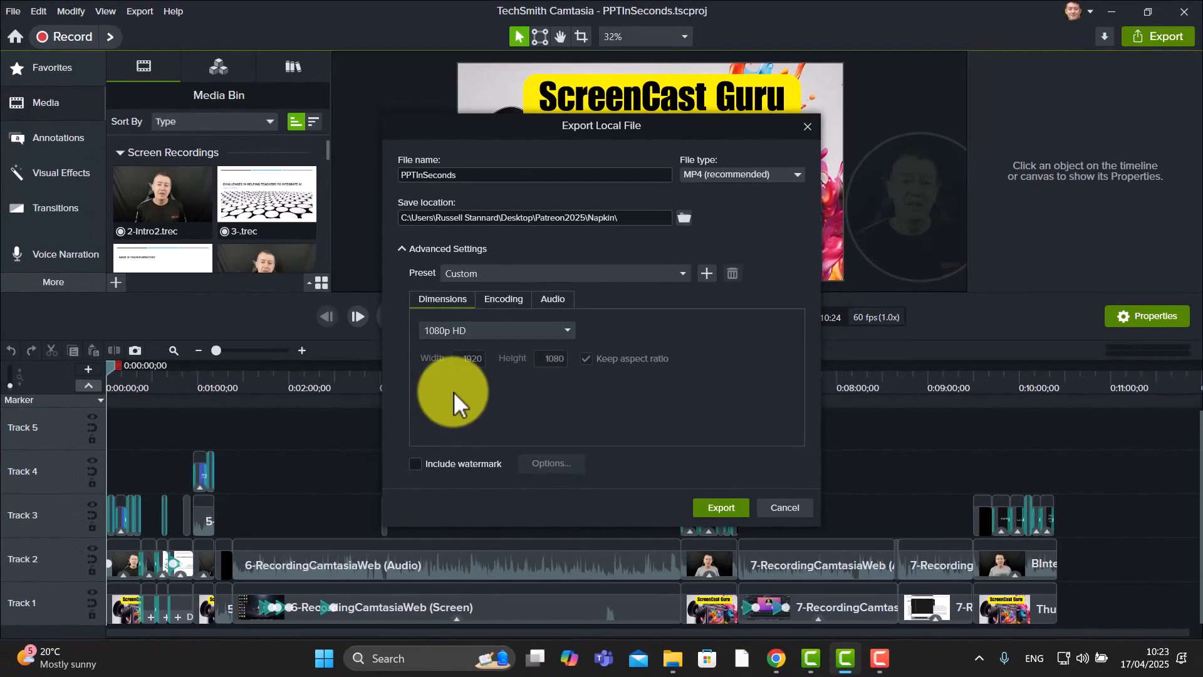
Set the export save location to the PowerPointInSeconds folder on the Desktop, then close the export dialog
left_click(684, 215)
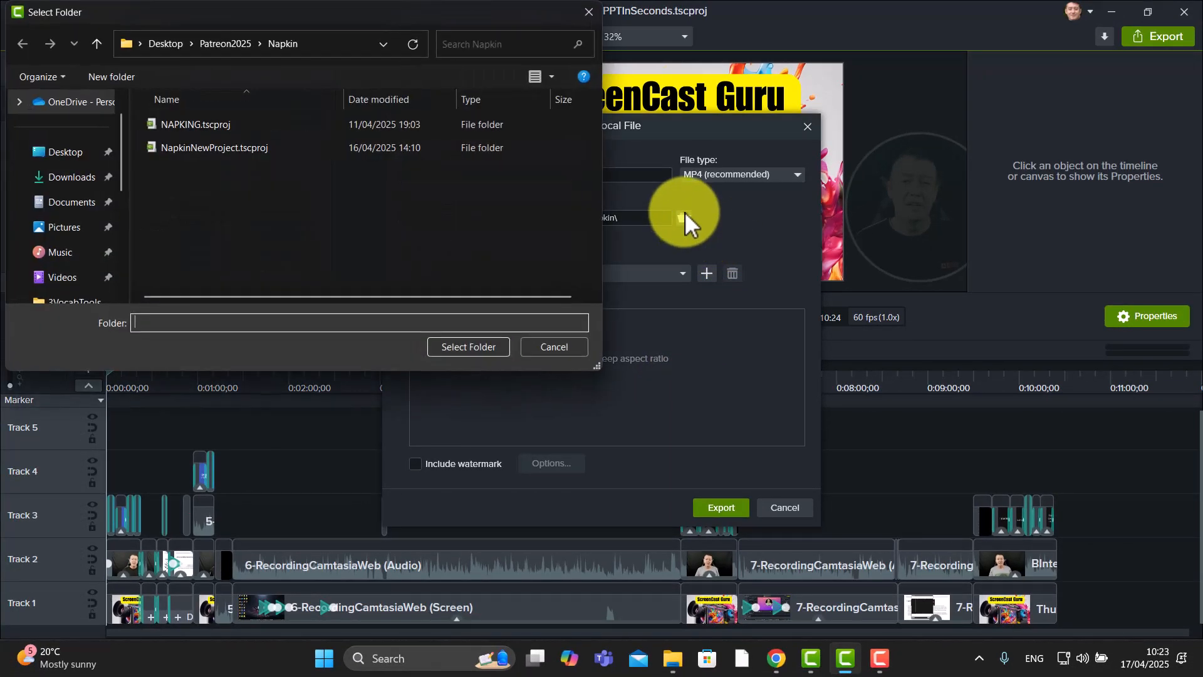
left_click(48, 153)
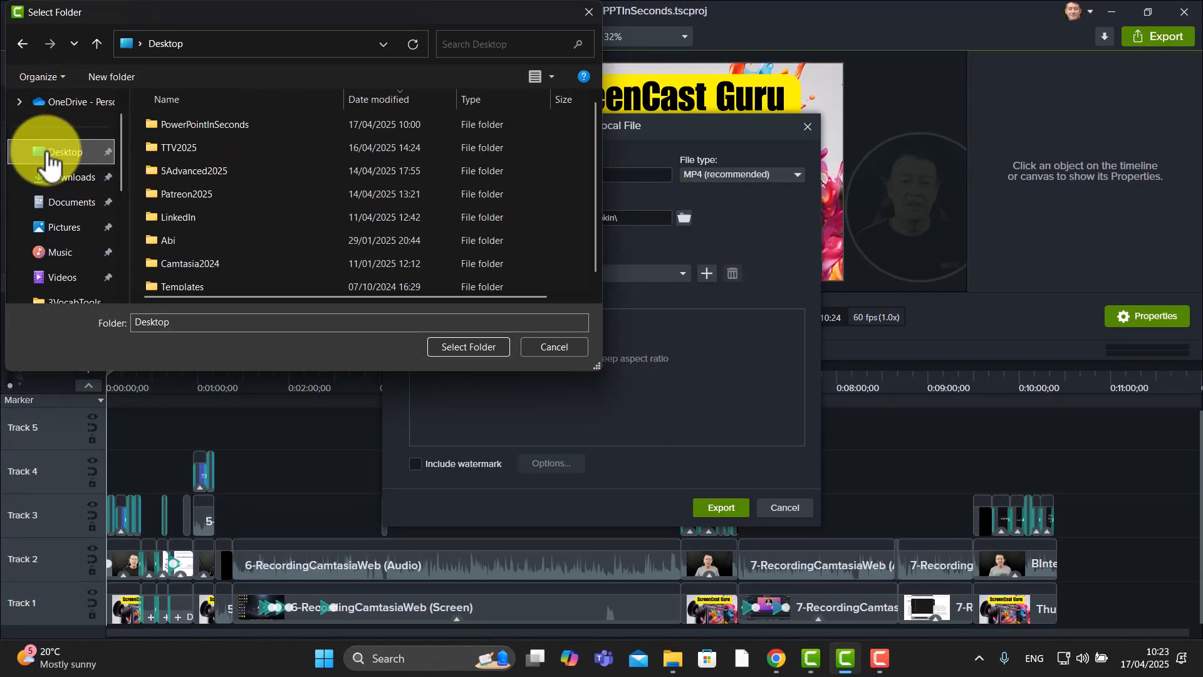
double_click(163, 123)
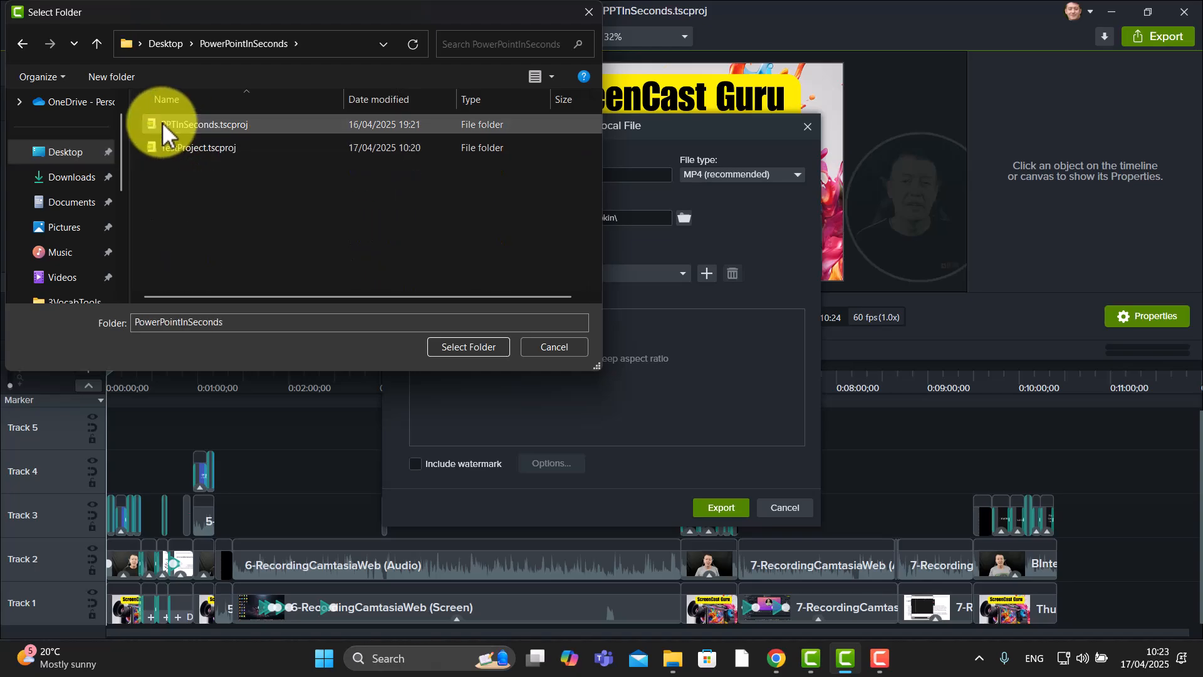
left_click(476, 346)
double_click(470, 175)
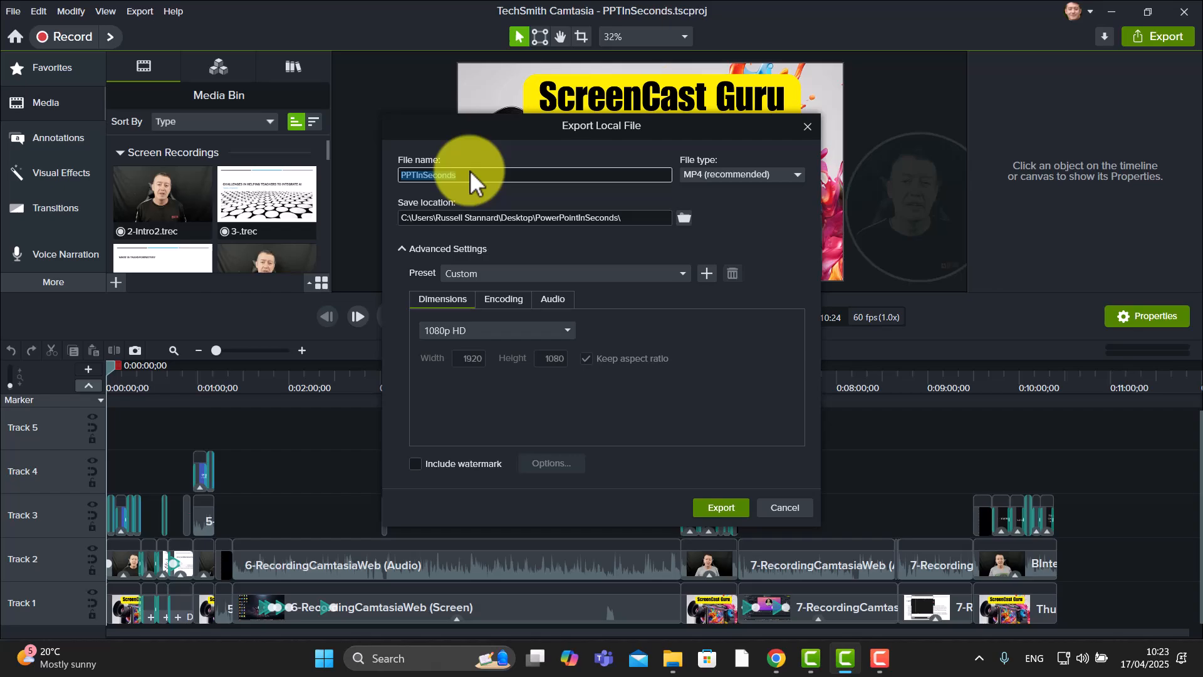
left_click(720, 507)
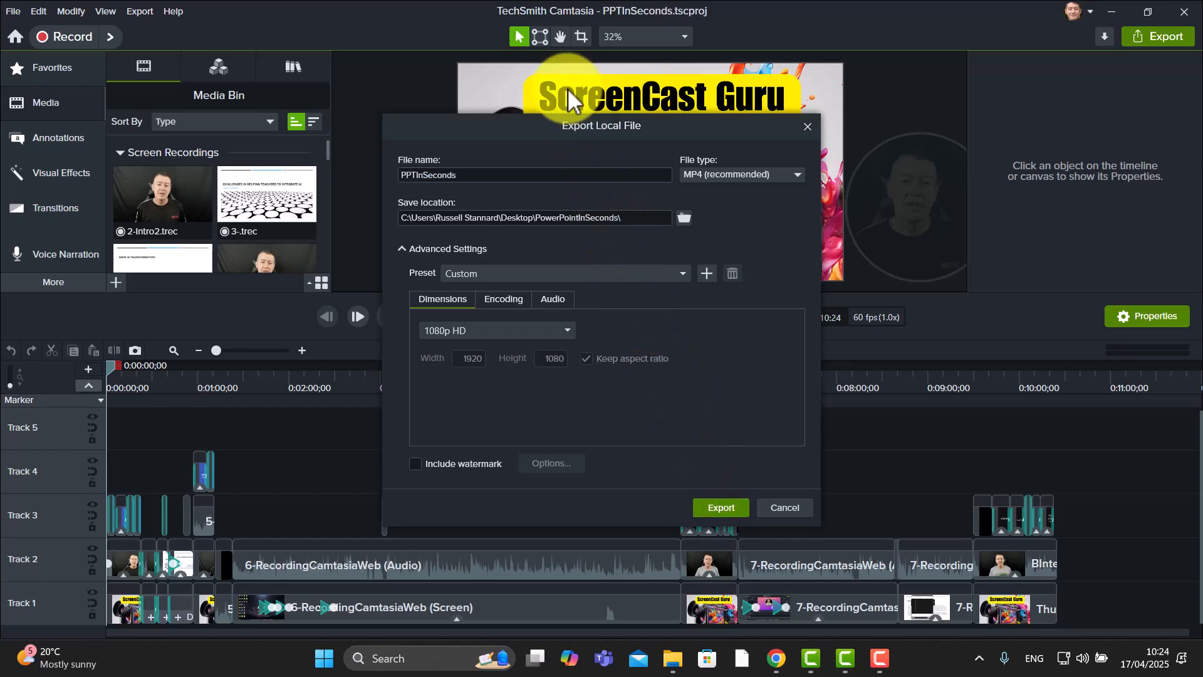
left_click(807, 128)
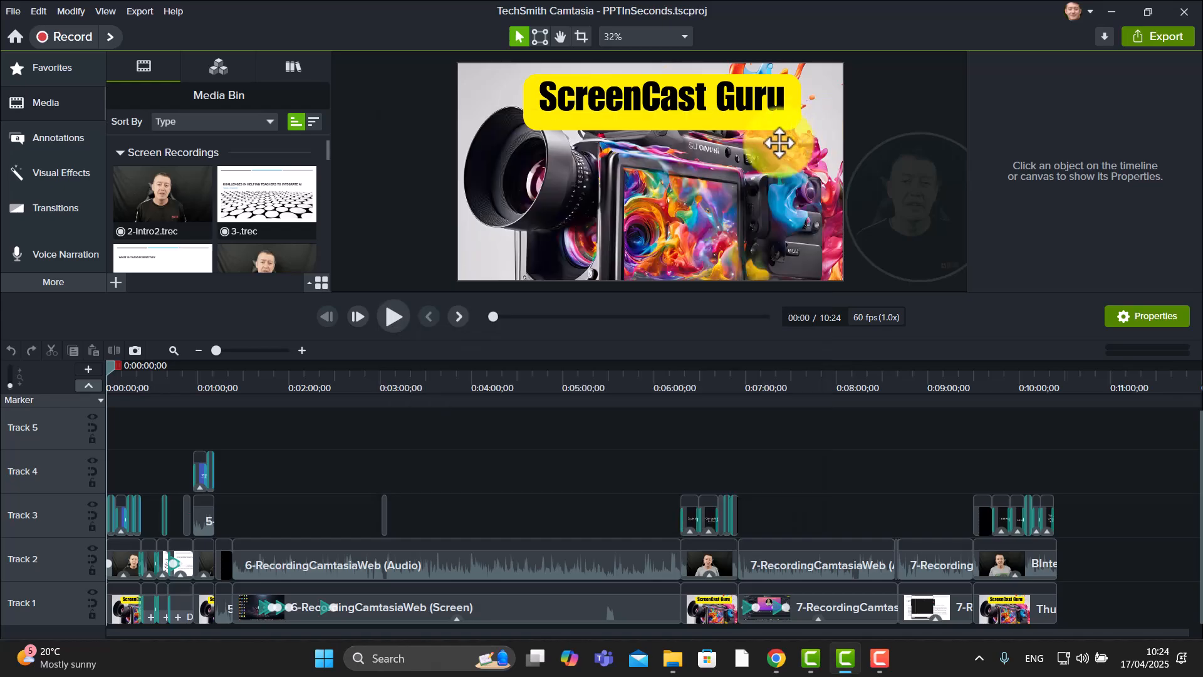
Open the YouTube export dialog, sign out of the current account and start signing in again
left_click(138, 10)
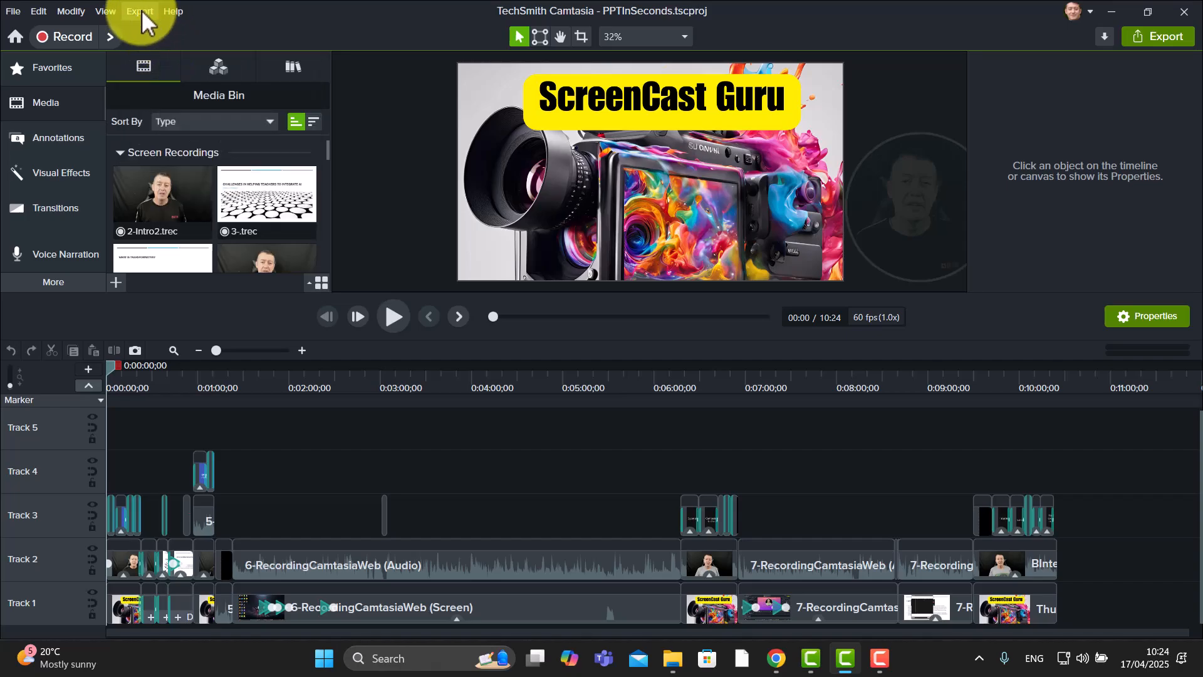
left_click(150, 67)
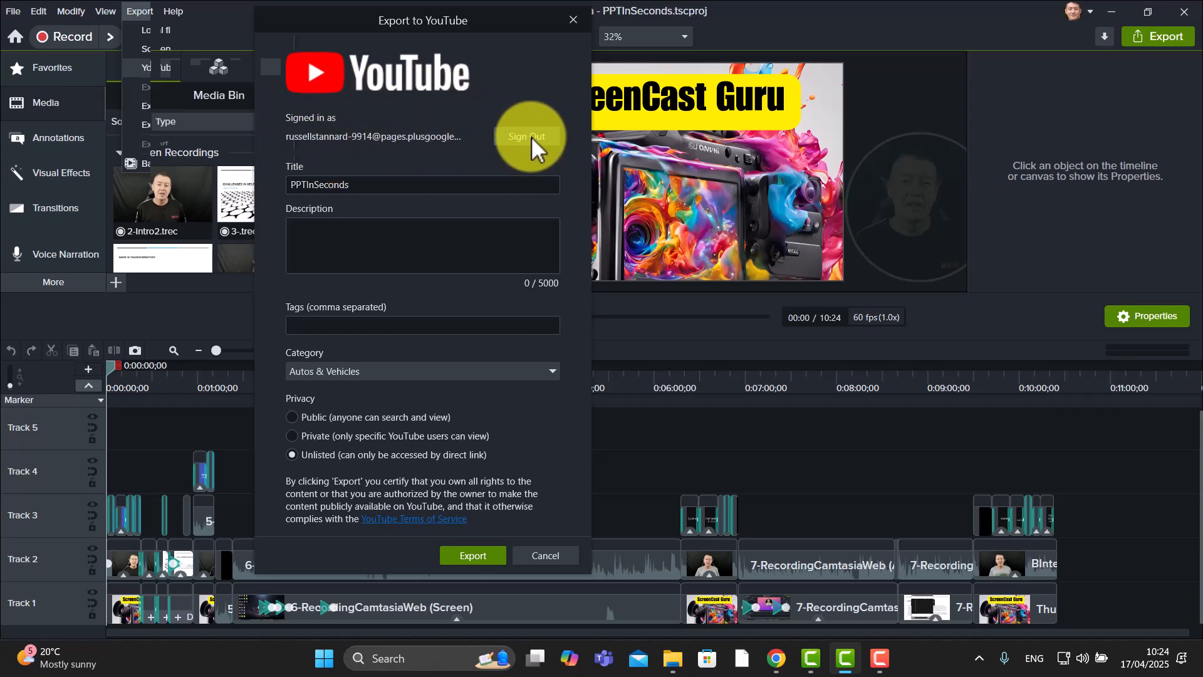
left_click(528, 134)
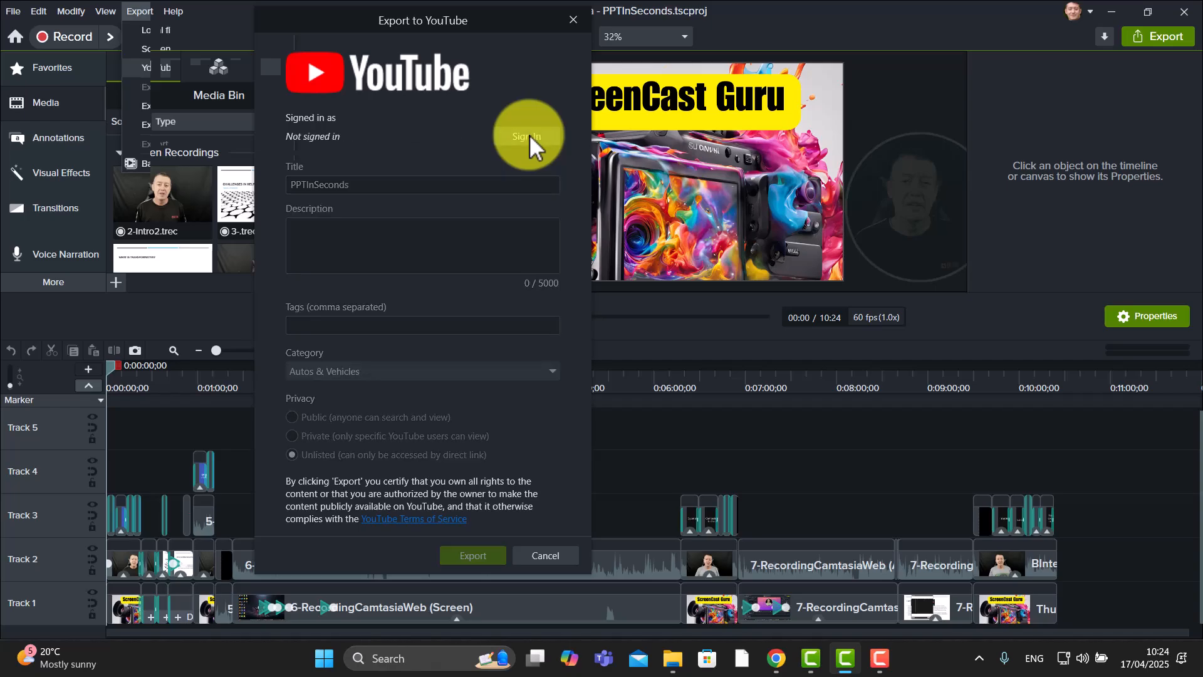
left_click(520, 137)
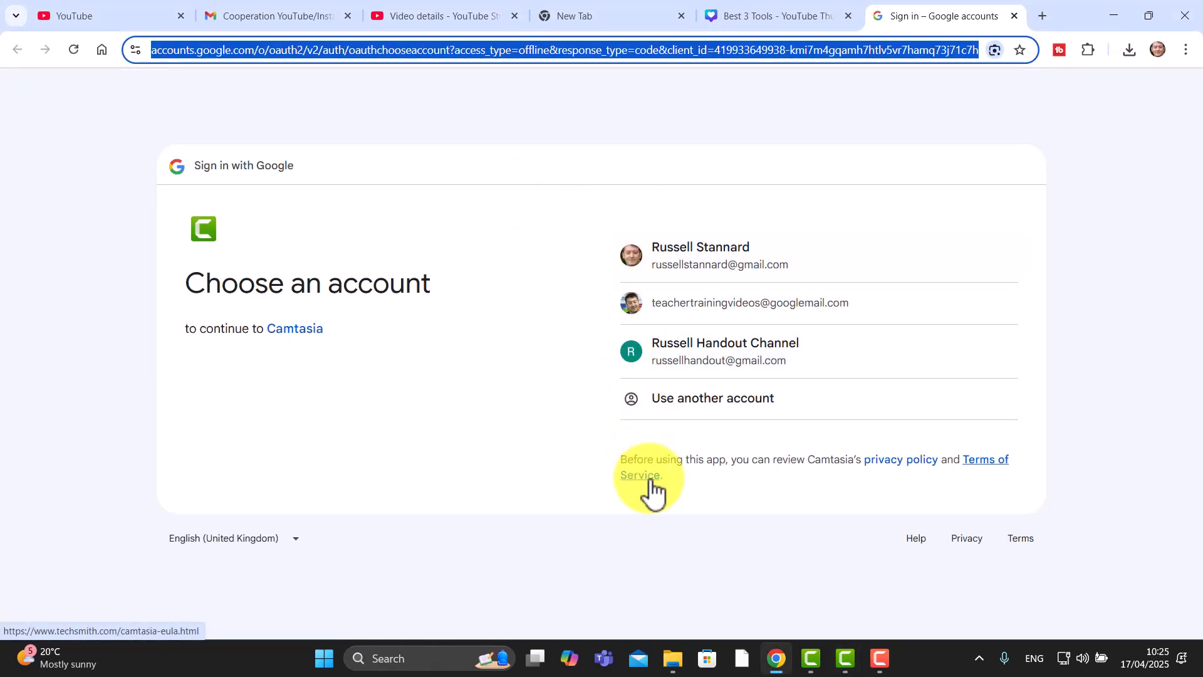
Sign in with the Google account, choose the My new channel brand account, and grant Camtasia all requested access
left_click(693, 360)
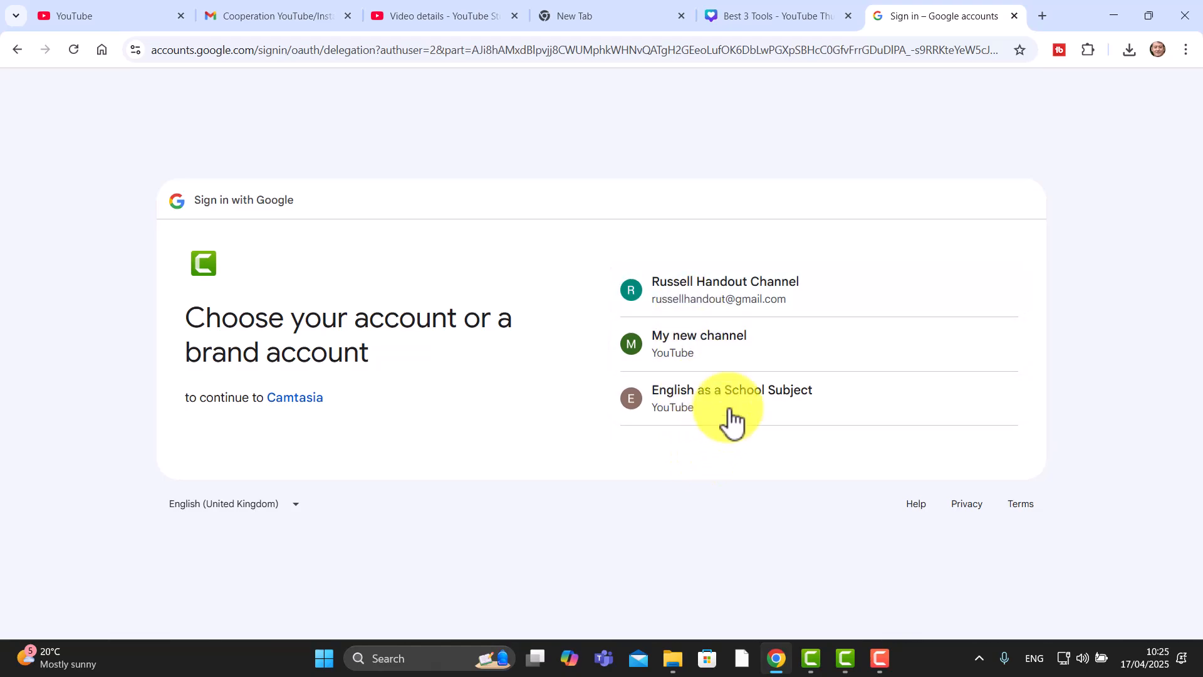
left_click(669, 356)
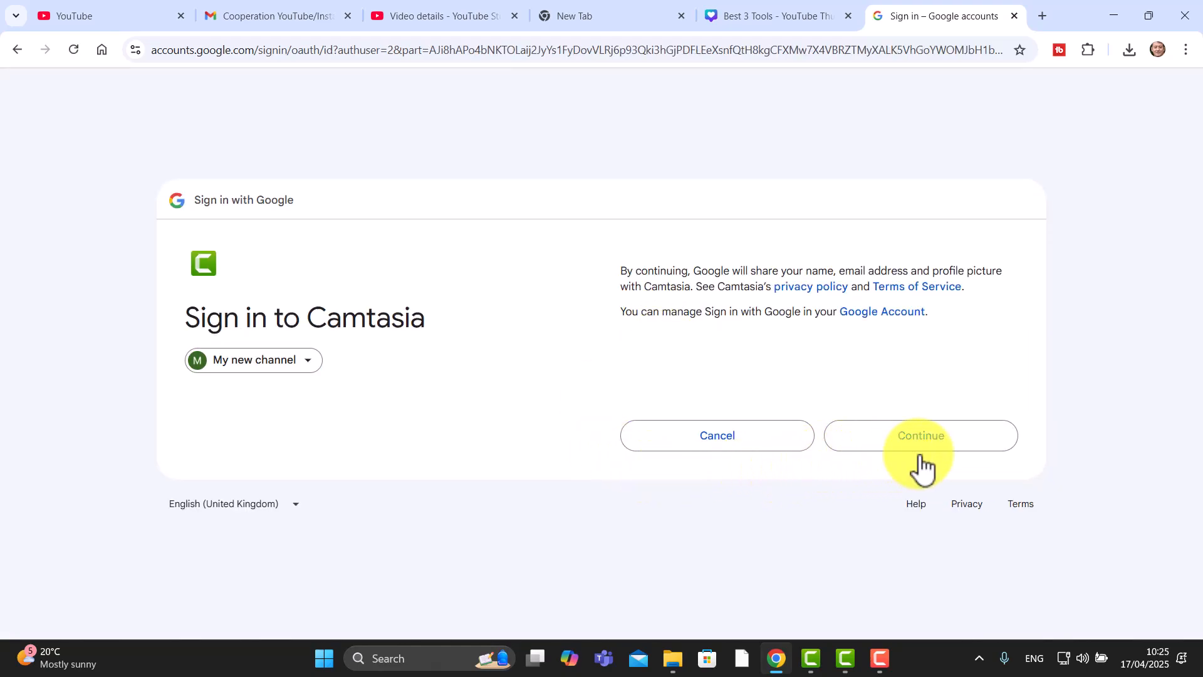
left_click(922, 450)
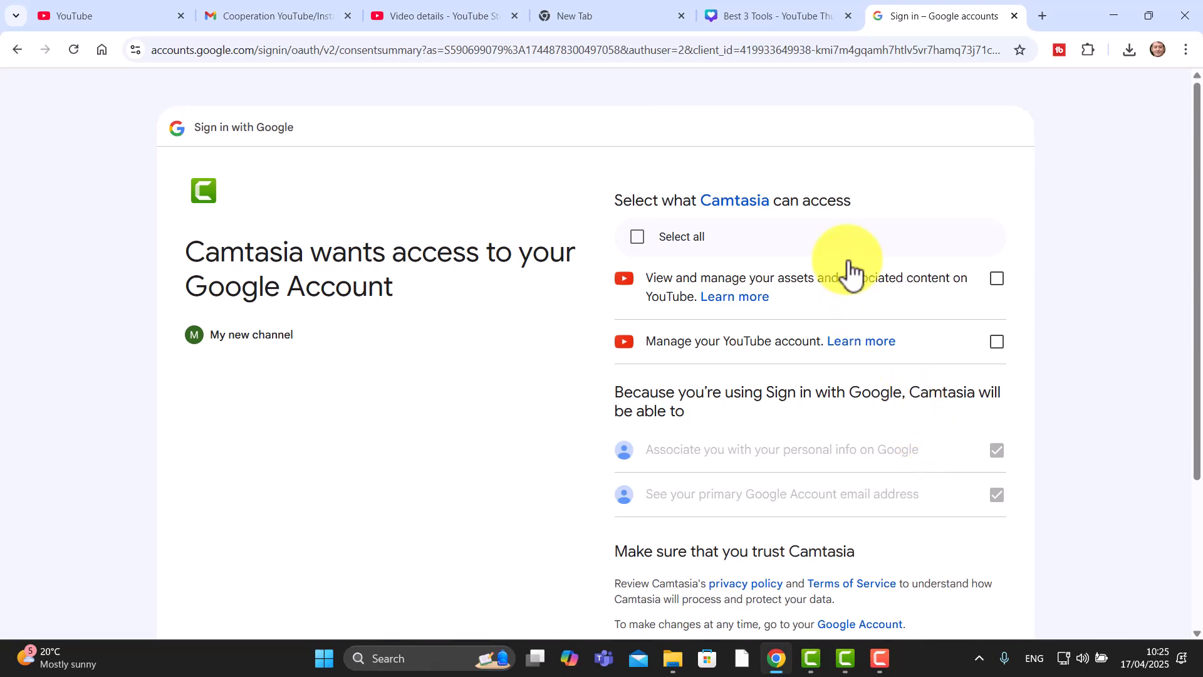
left_click(637, 238)
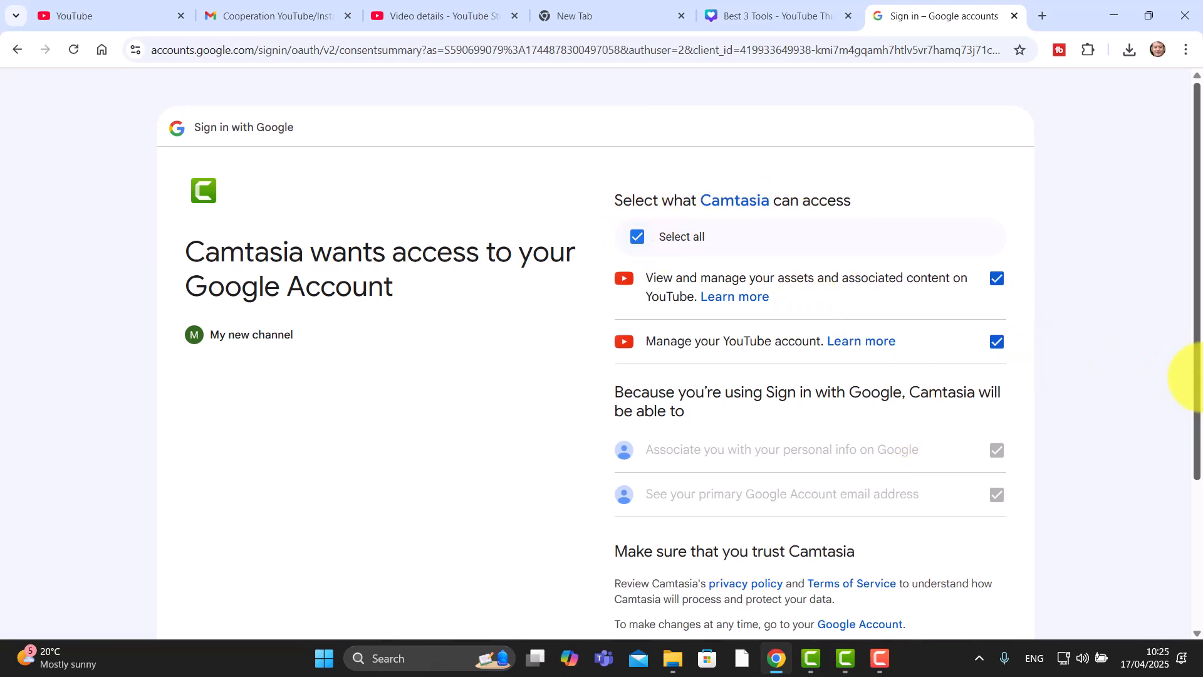
left_click_drag(1196, 389, 1196, 532)
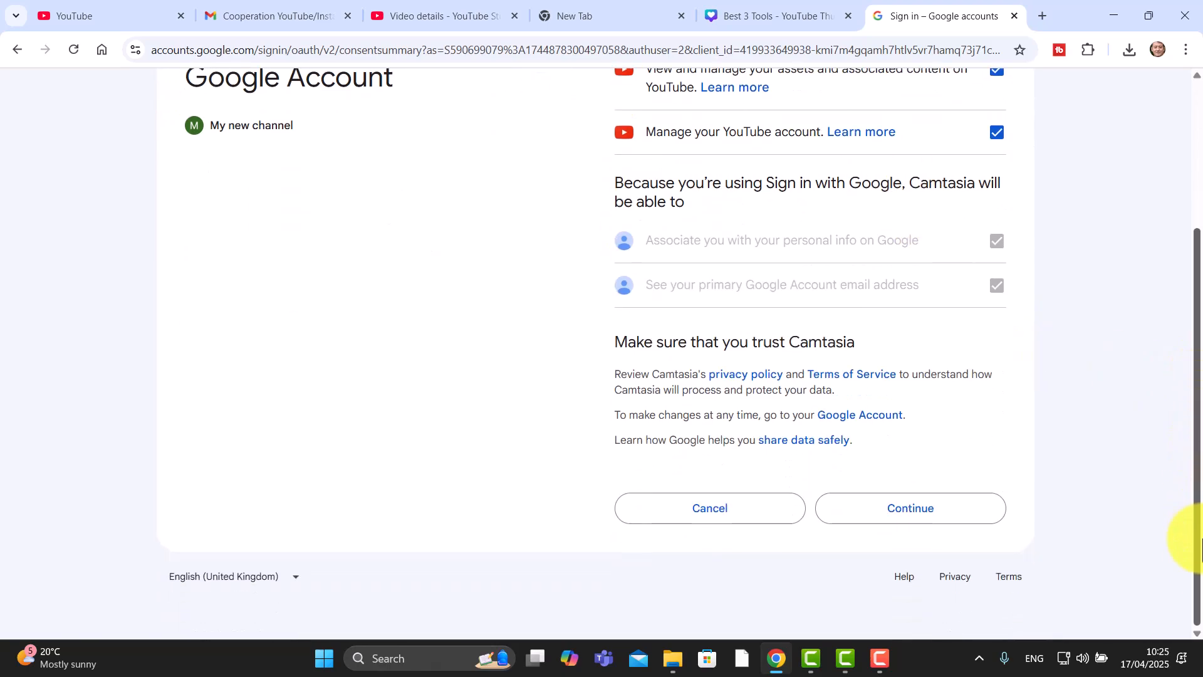
left_click(919, 509)
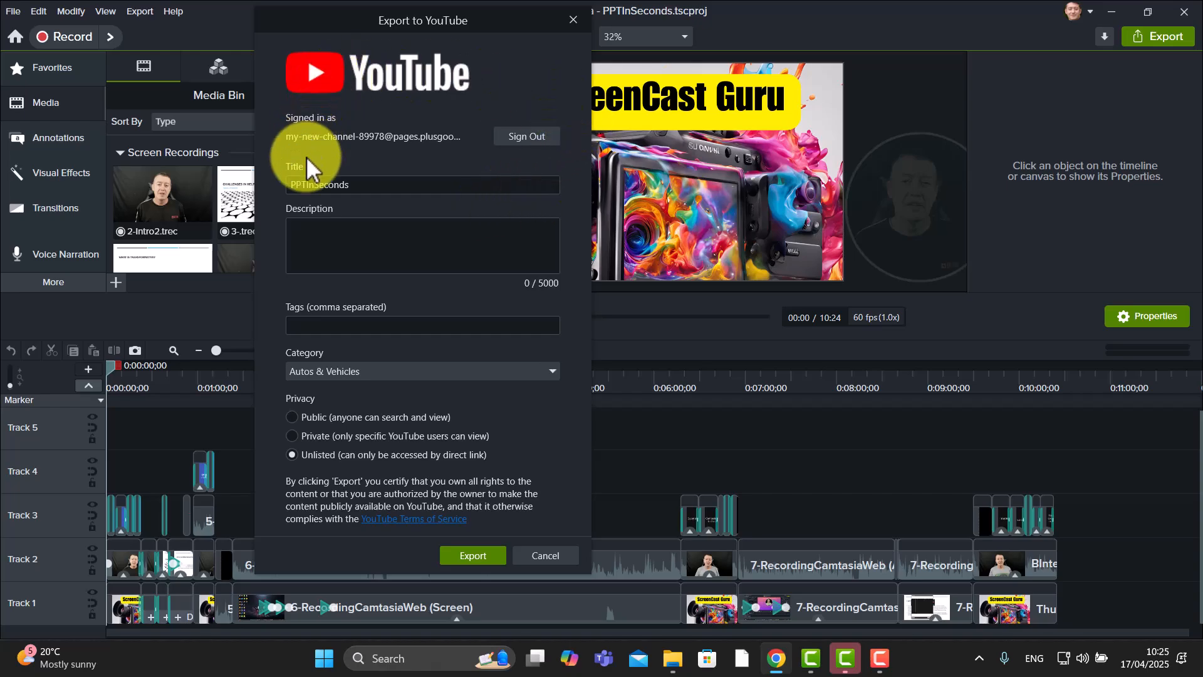
left_click(378, 185)
left_click(349, 243)
left_click(312, 325)
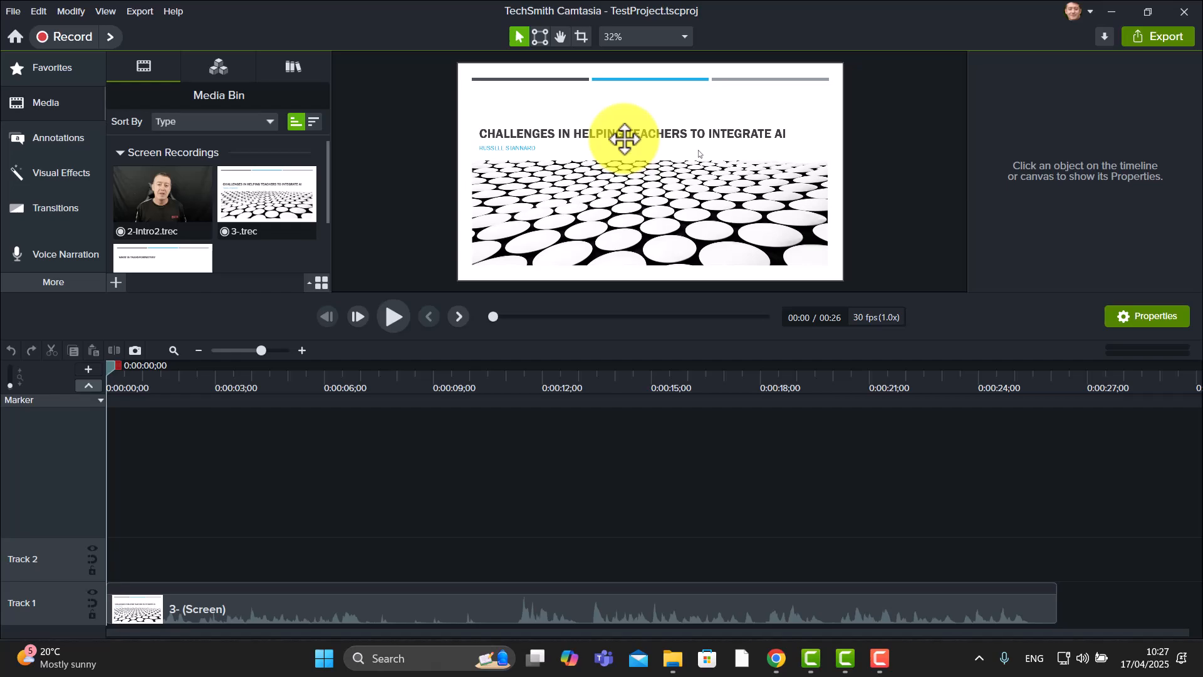
Move the playhead to about 0:05 and add a red speech-bubble callout pointing at the slide's subtitle
left_click(63, 142)
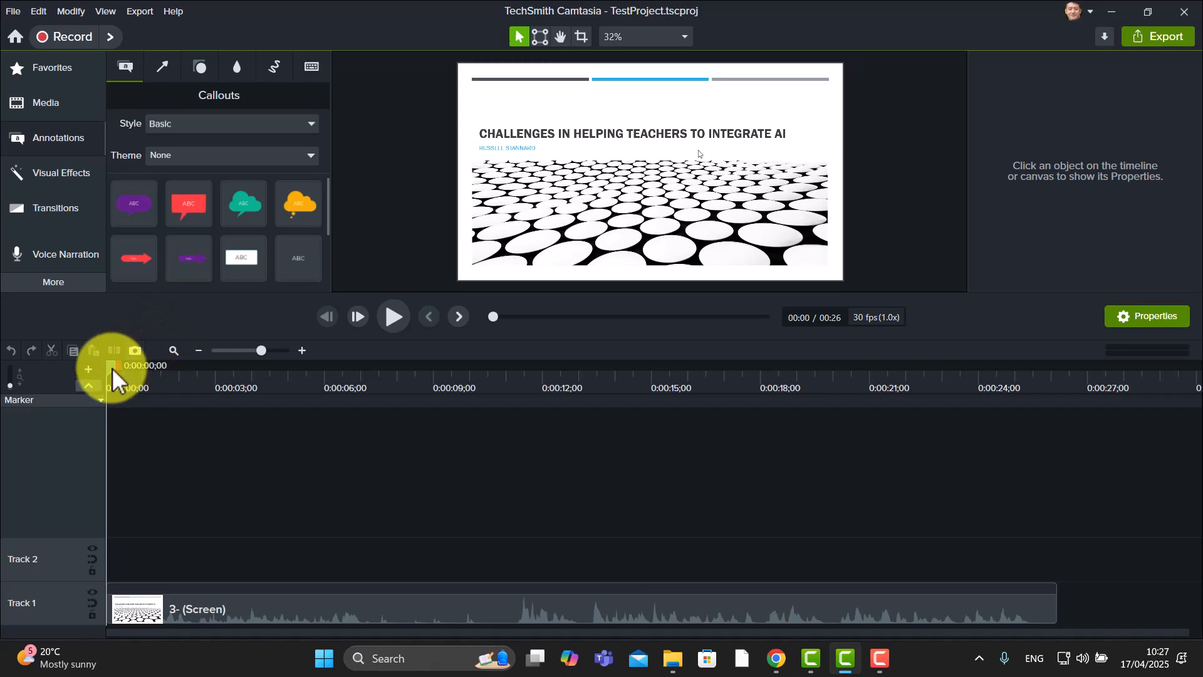
left_click_drag(111, 369, 171, 369)
left_click_drag(265, 383, 323, 391)
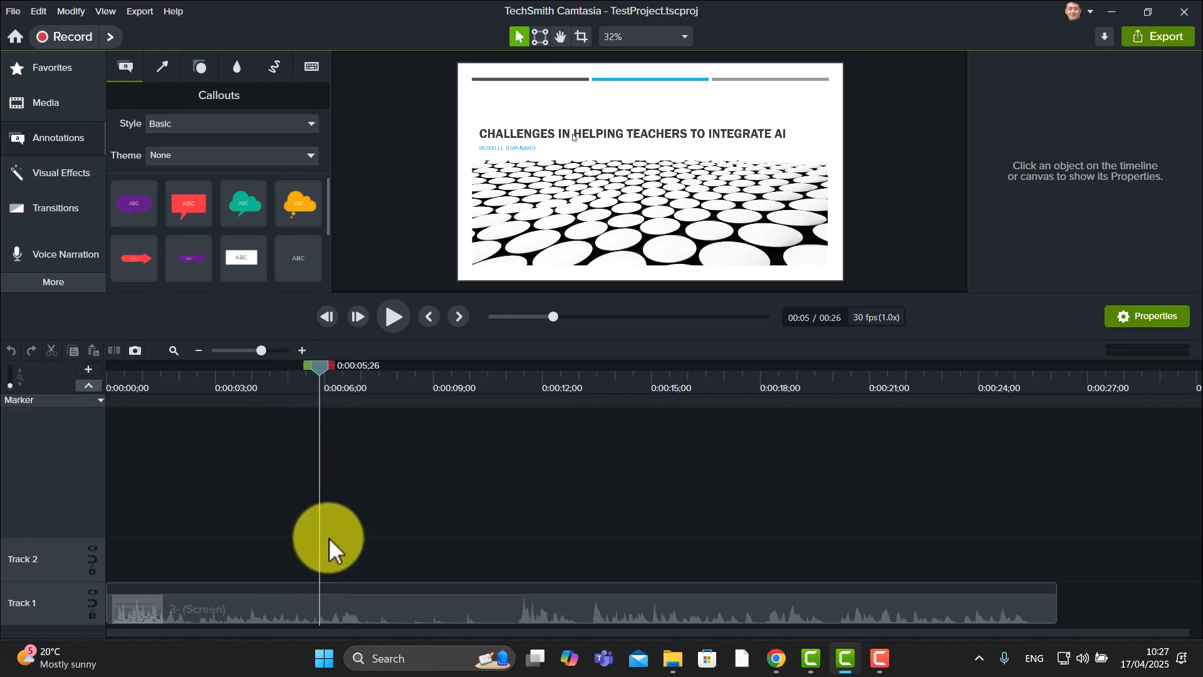
left_click_drag(186, 230, 318, 356)
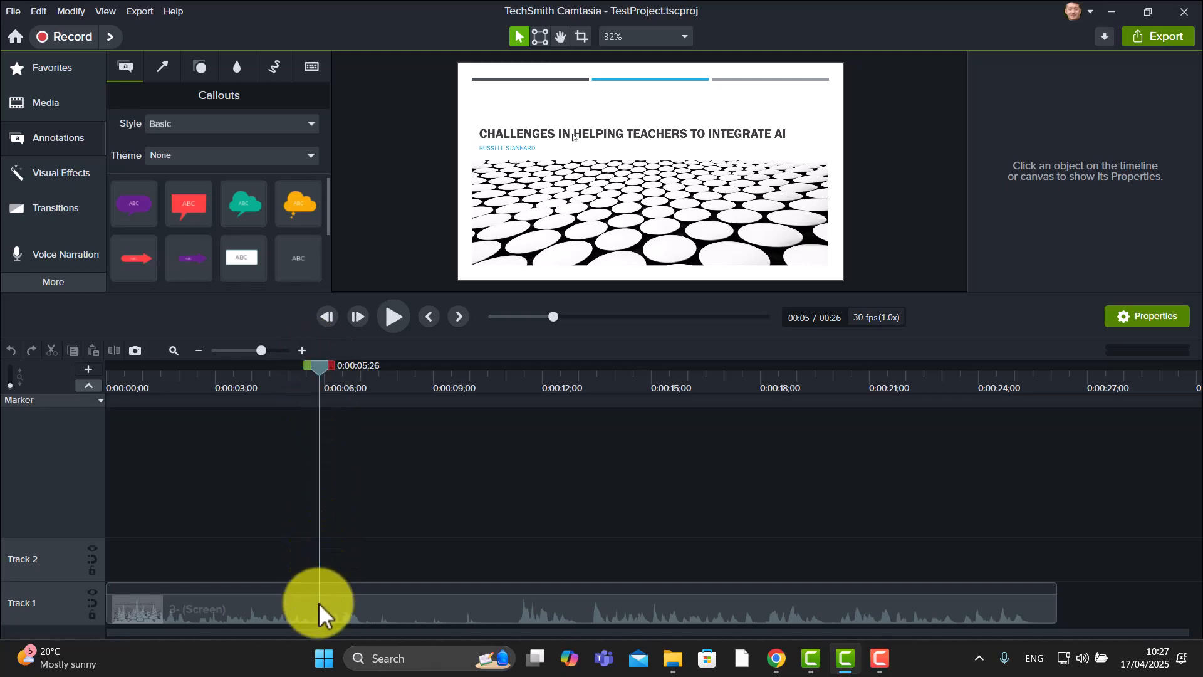
left_click_drag(177, 206, 543, 148)
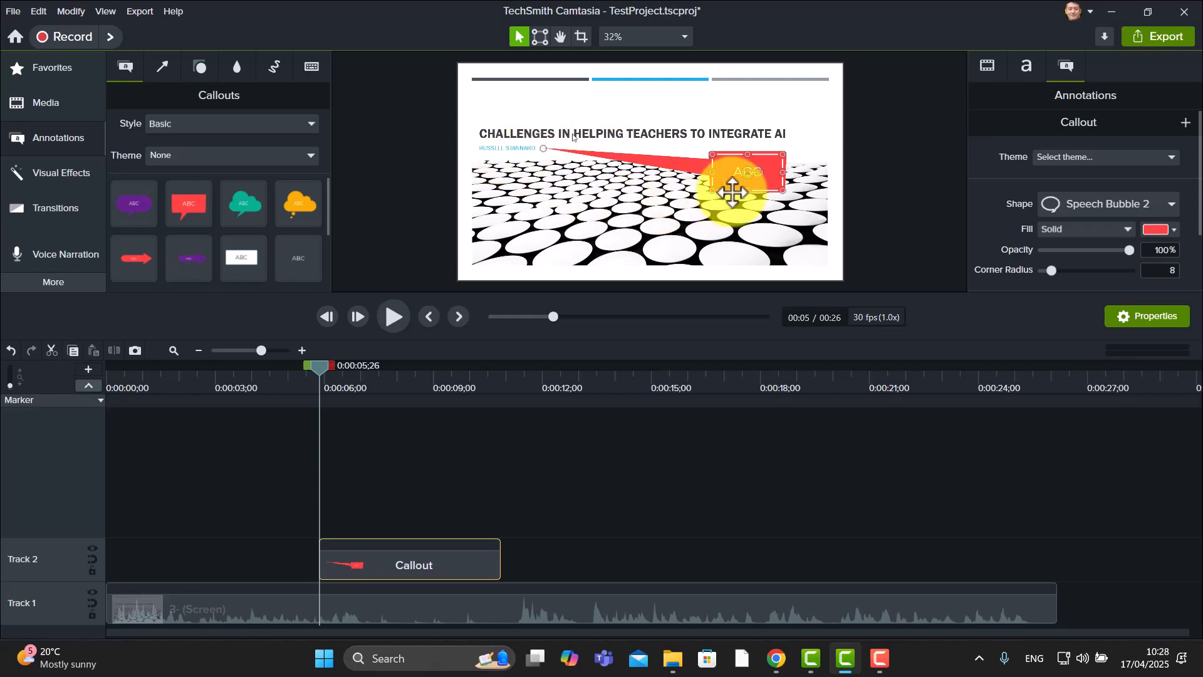
Enlarge the callout and enter the text My name in it
left_click_drag(712, 190, 650, 221)
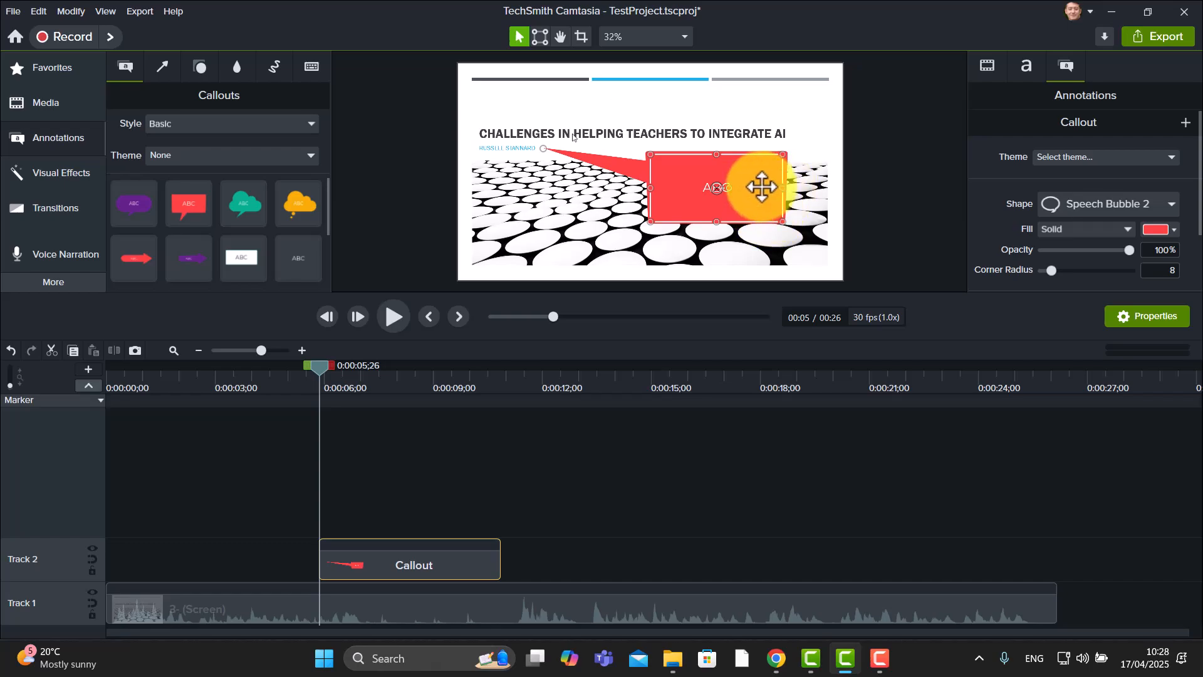
double_click(762, 187)
type("Y")
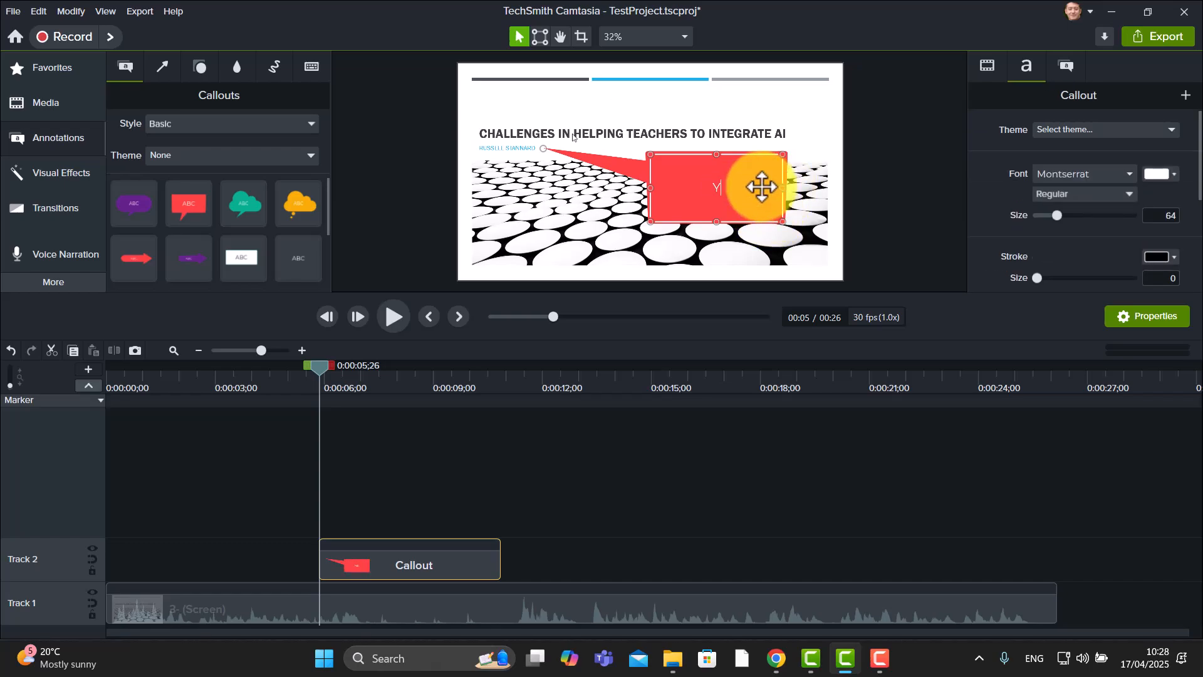
type("y name")
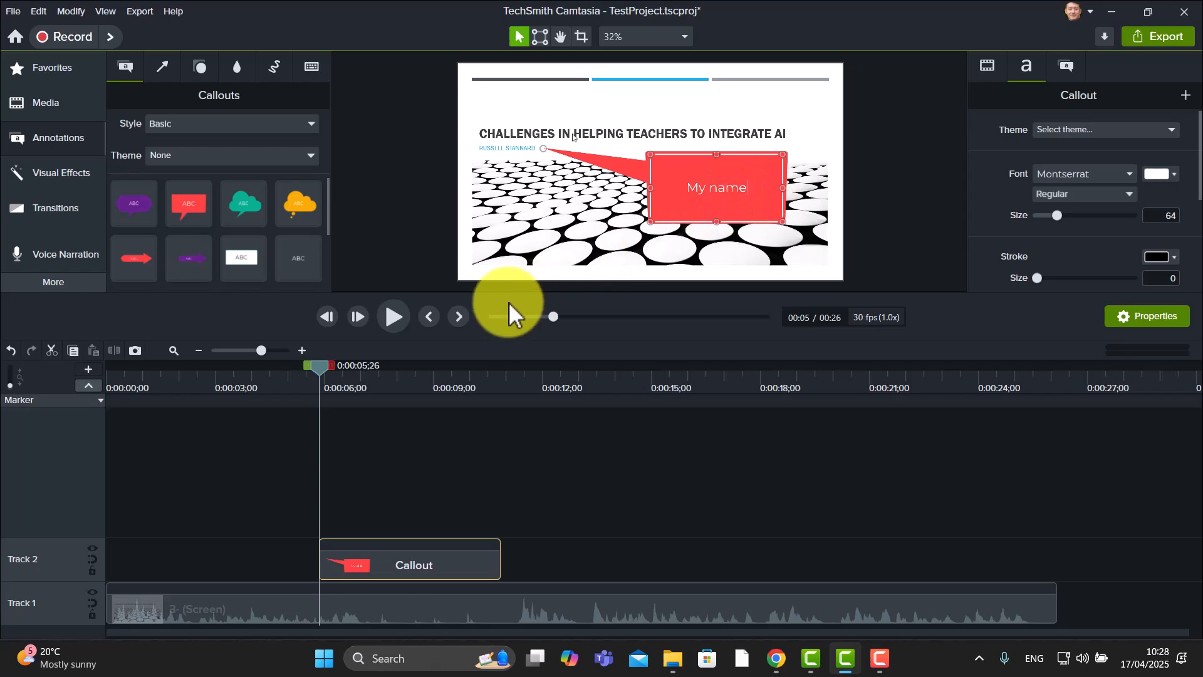
Play back the project from about 0:04 to preview the callout
left_click_drag(319, 370, 273, 373)
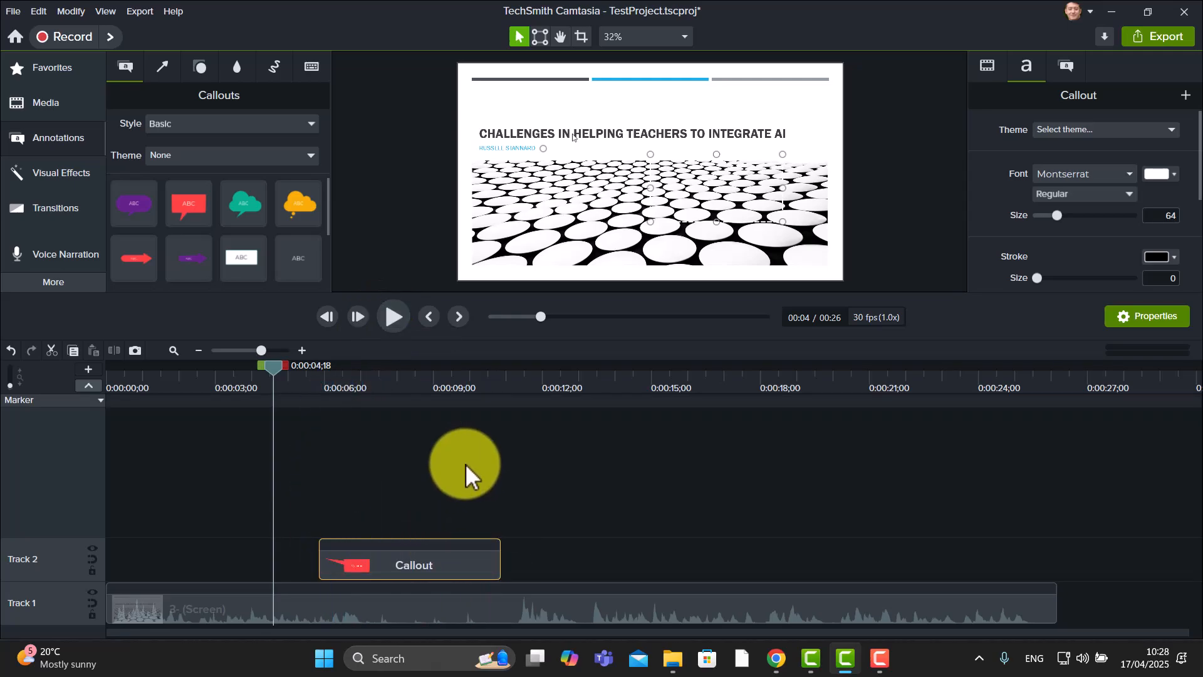
left_click(389, 316)
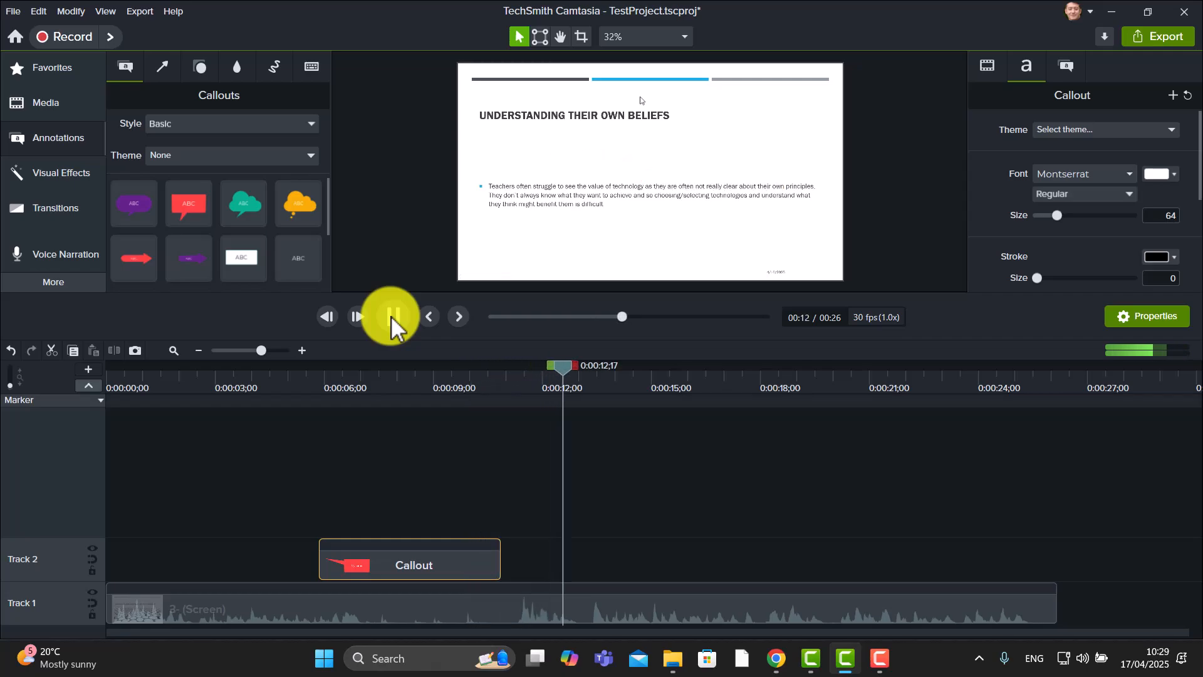
left_click(392, 316)
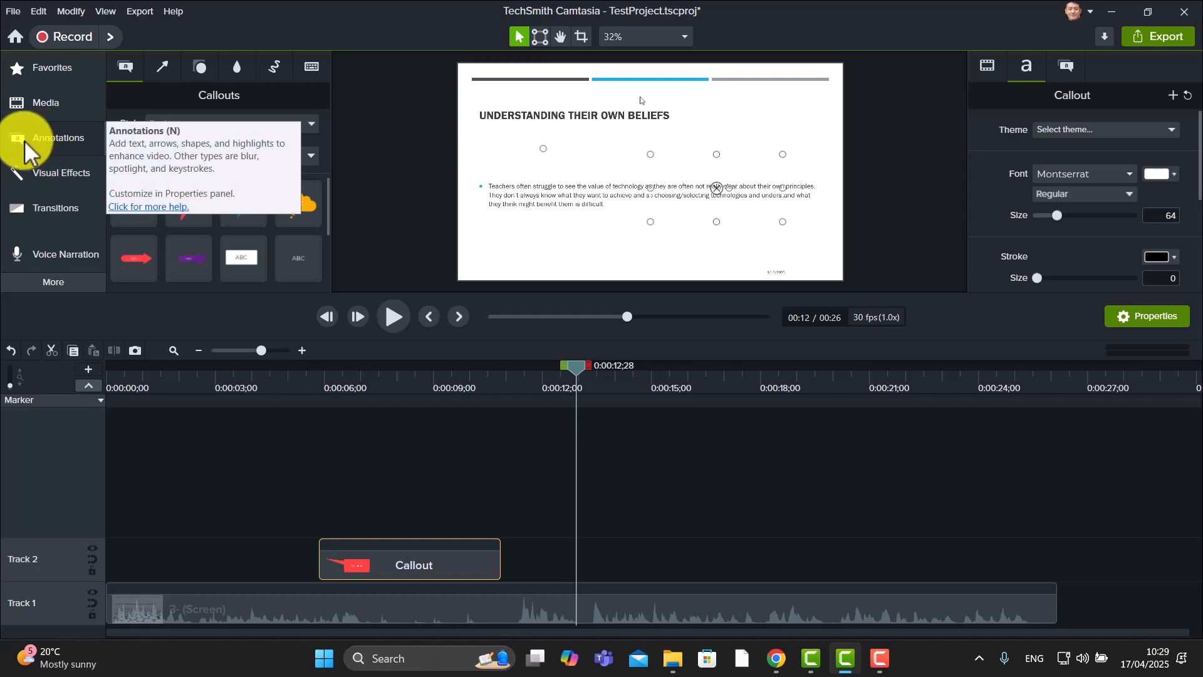
Add a Spotlight annotation over the slide title at about 0:12 and set its intensity to 100
left_click(44, 138)
left_click(43, 138)
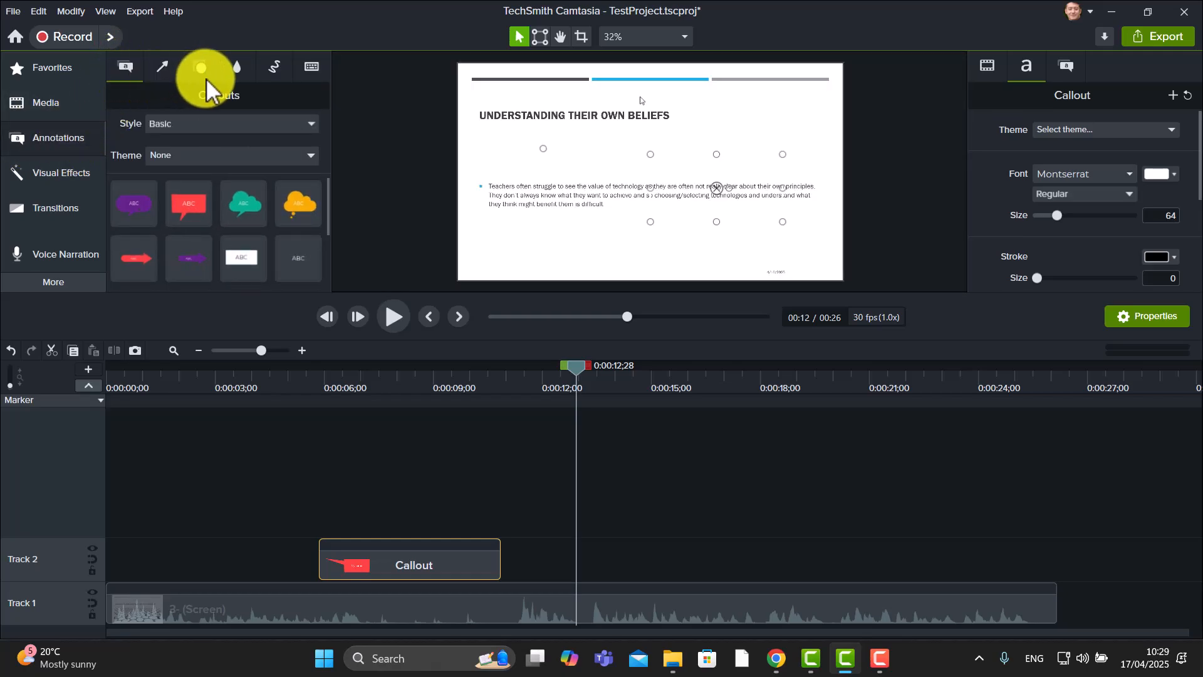
left_click(236, 67)
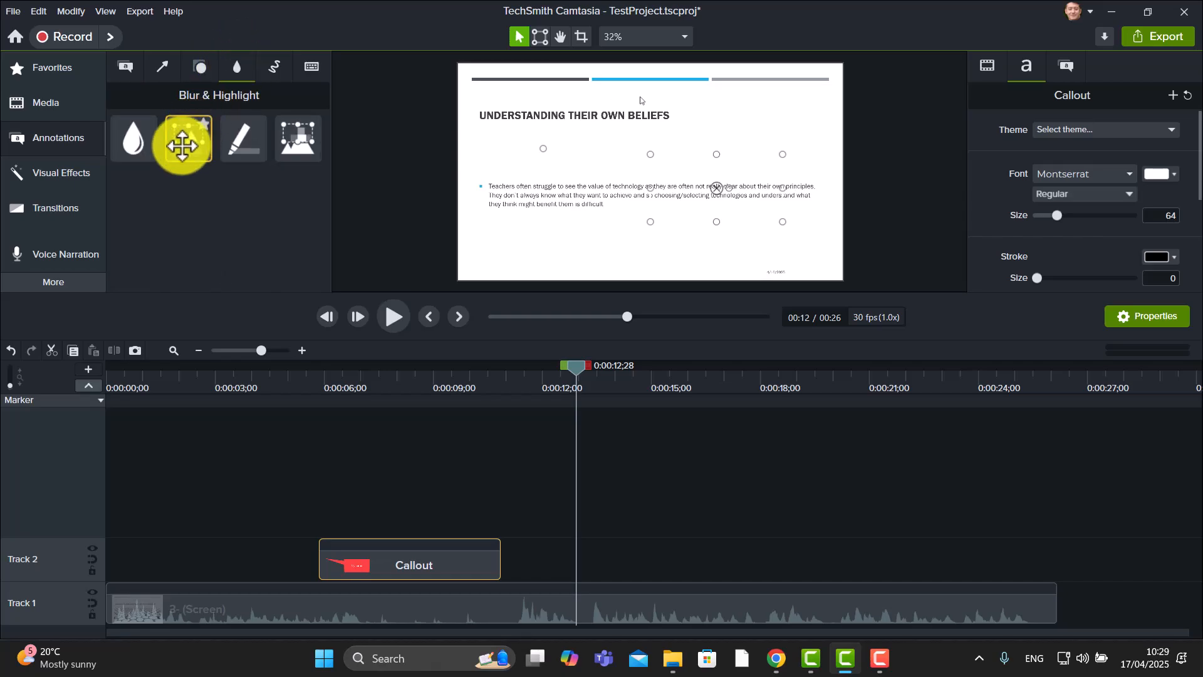
left_click_drag(183, 145, 699, 125)
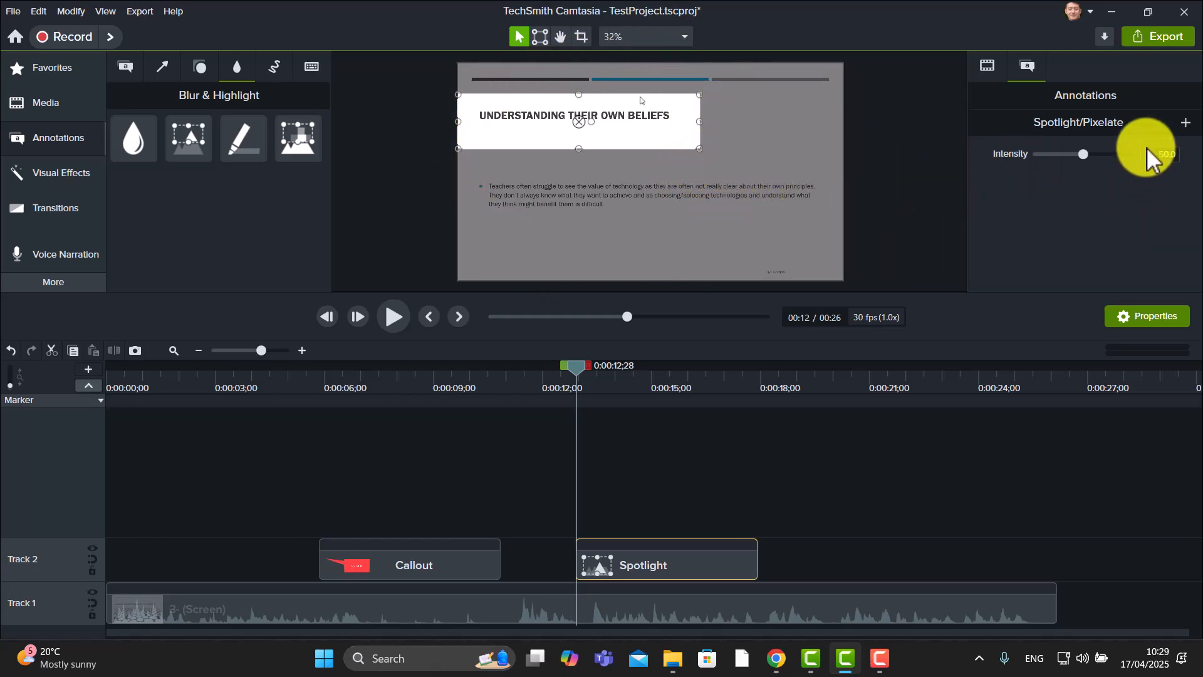
left_click_drag(1082, 154, 1137, 154)
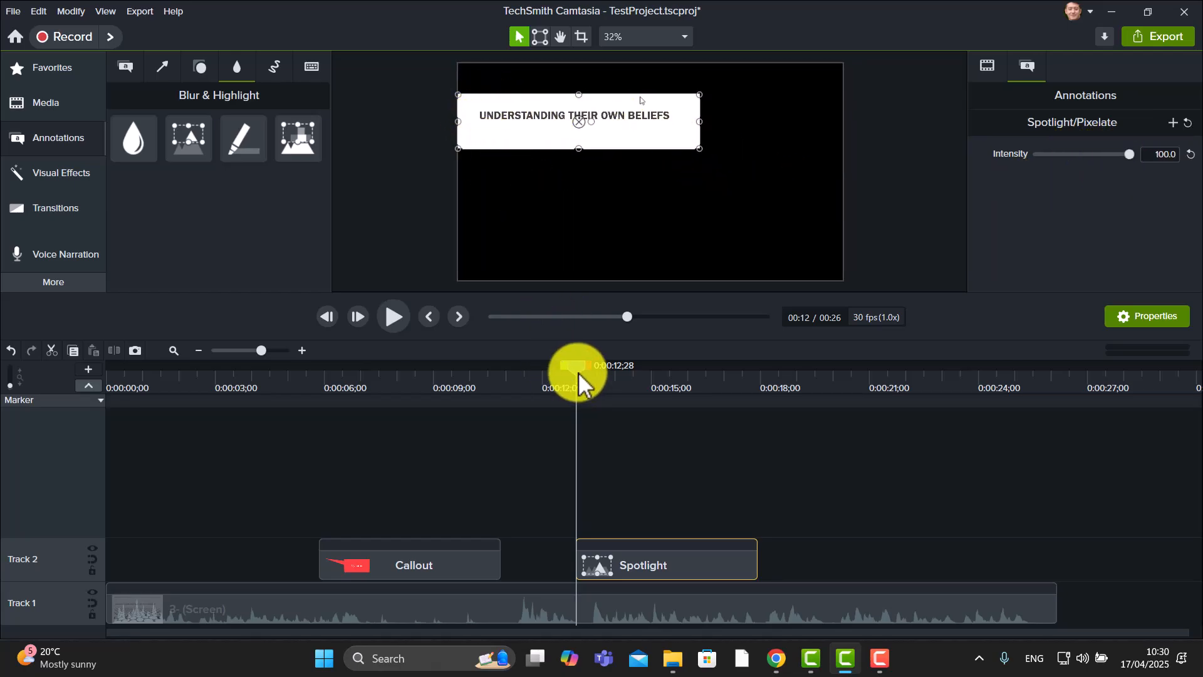
Shift the Spotlight clip slightly later on Track 2
left_click_drag(578, 375, 556, 380)
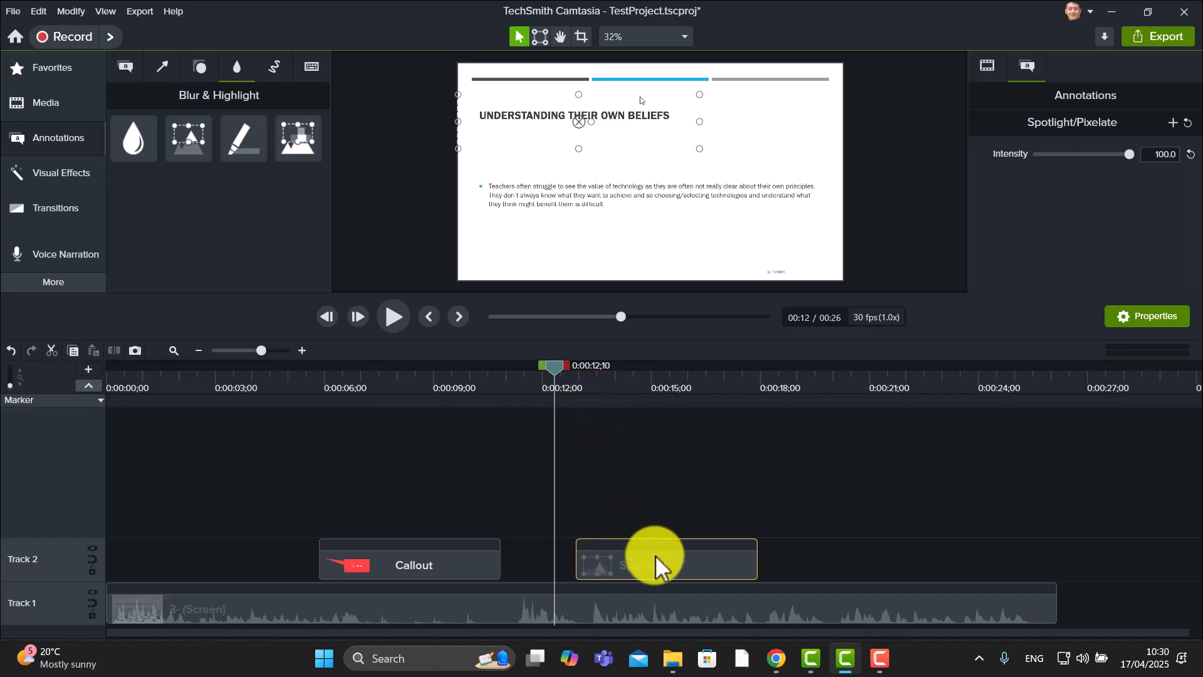
left_click_drag(655, 555, 686, 562)
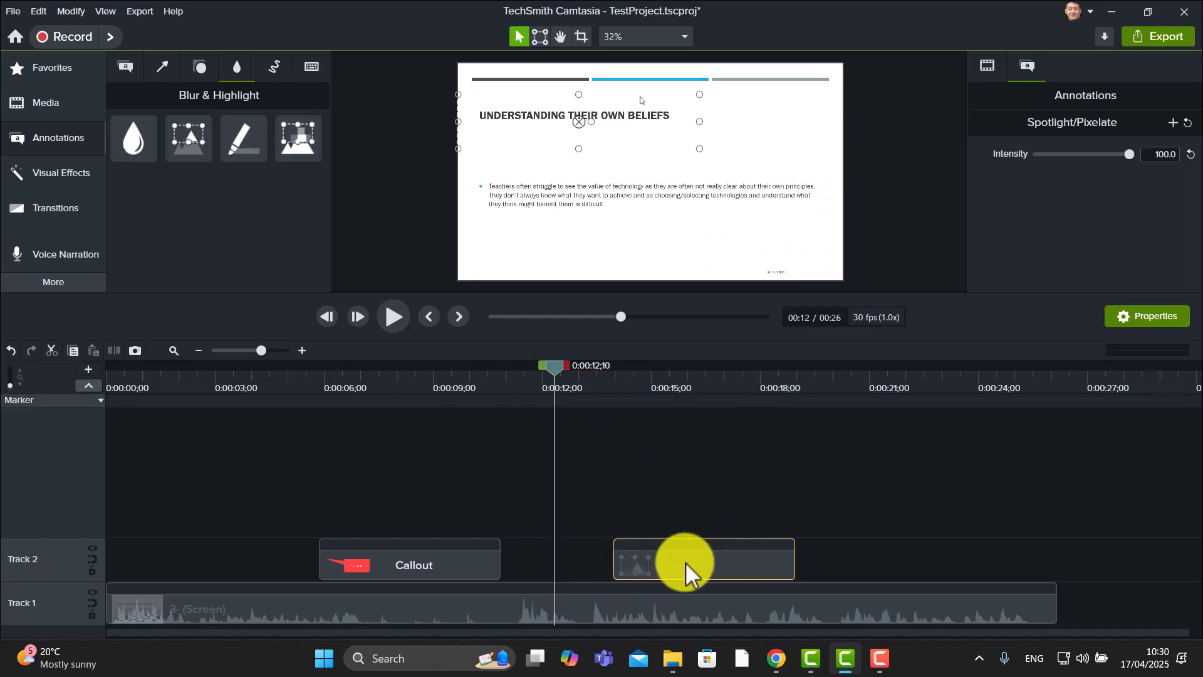
Play the project from about 0:12 to preview the Spotlight
left_click(393, 317)
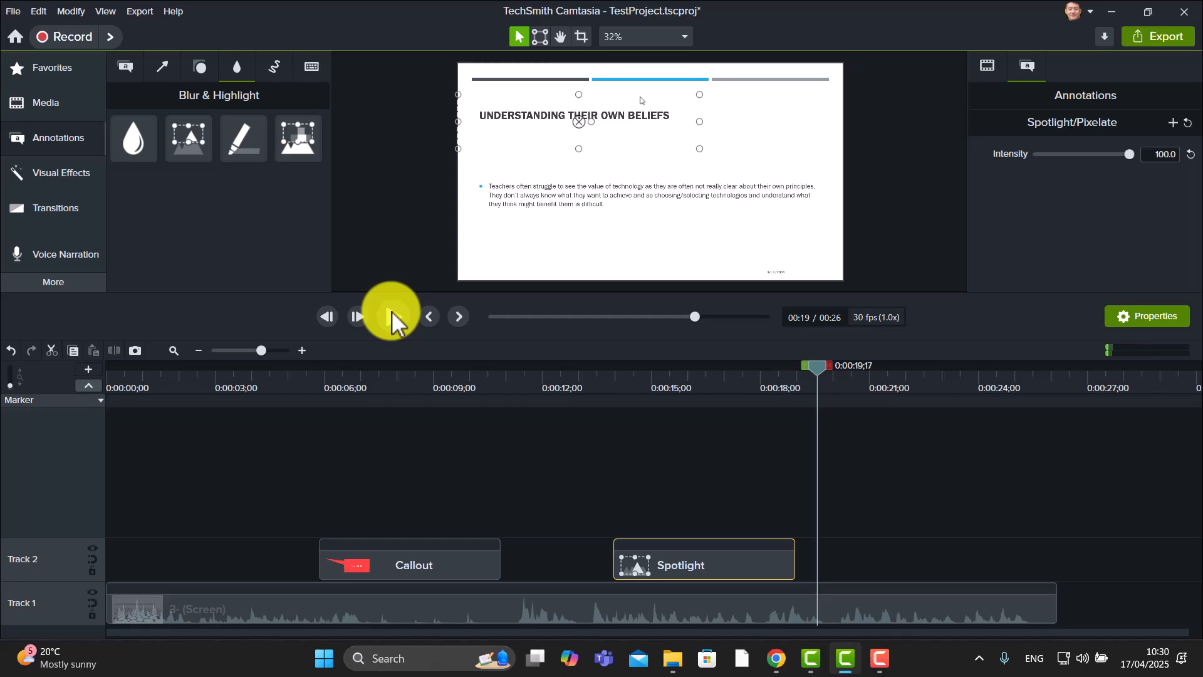
Apply the Glow transition from the Transitions library to the end of the Spotlight clip on Track 2
left_click(38, 218)
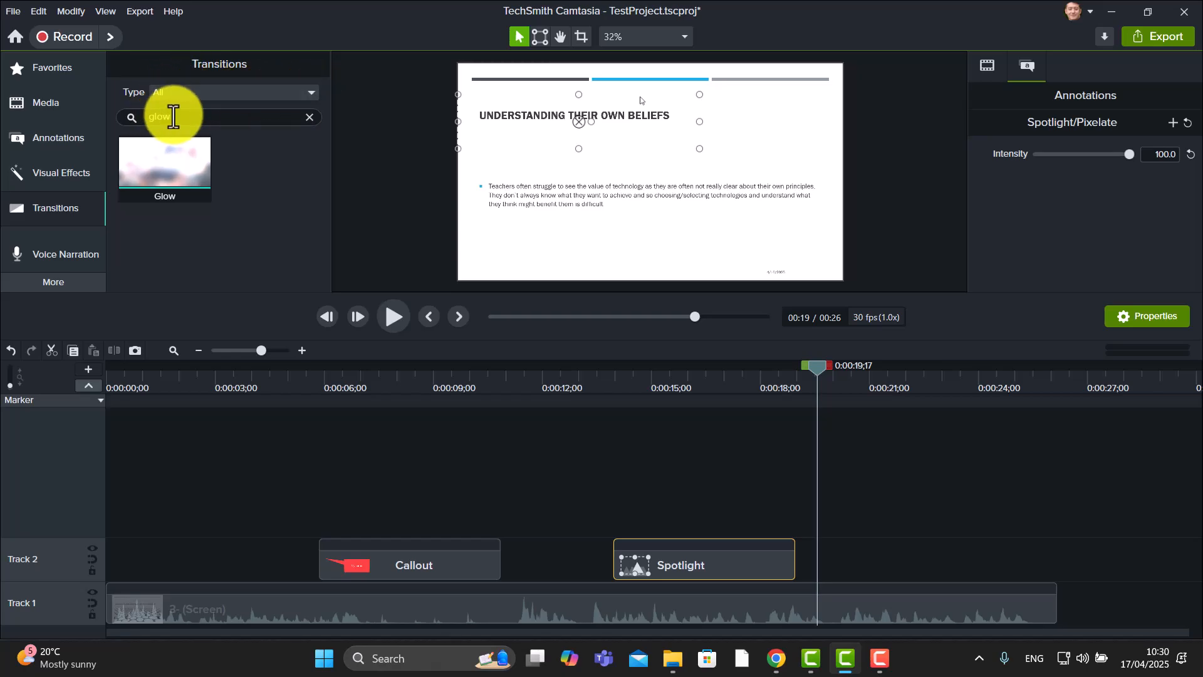
left_click(311, 117)
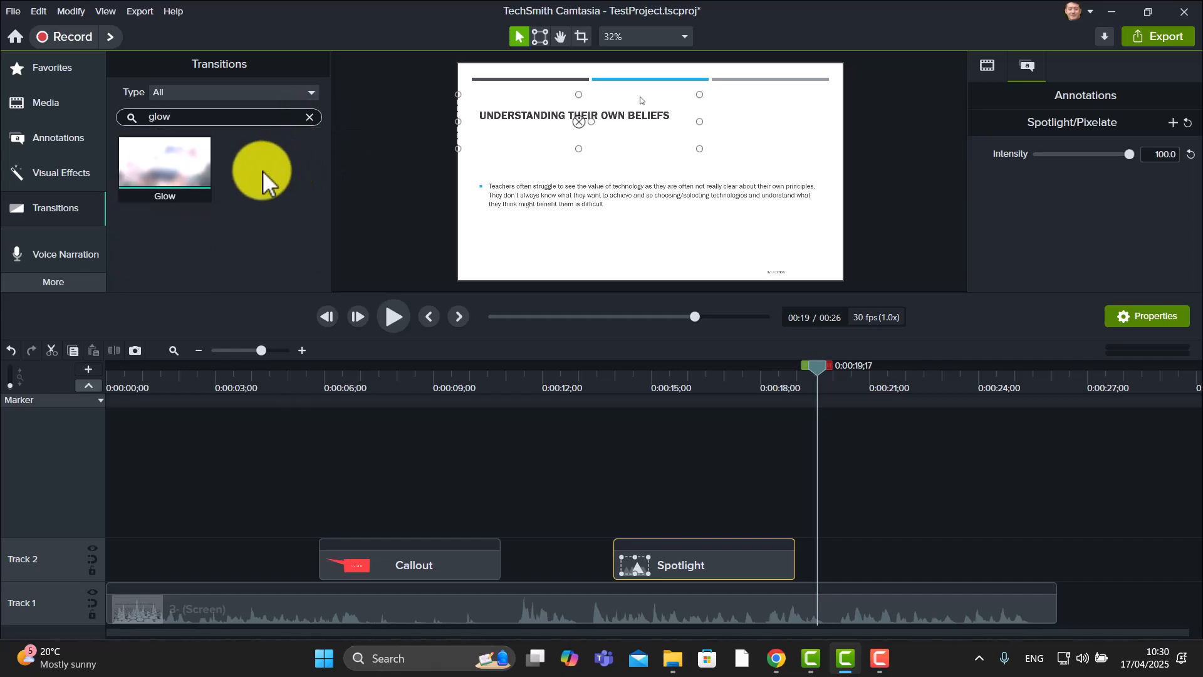
left_click_drag(165, 164, 698, 566)
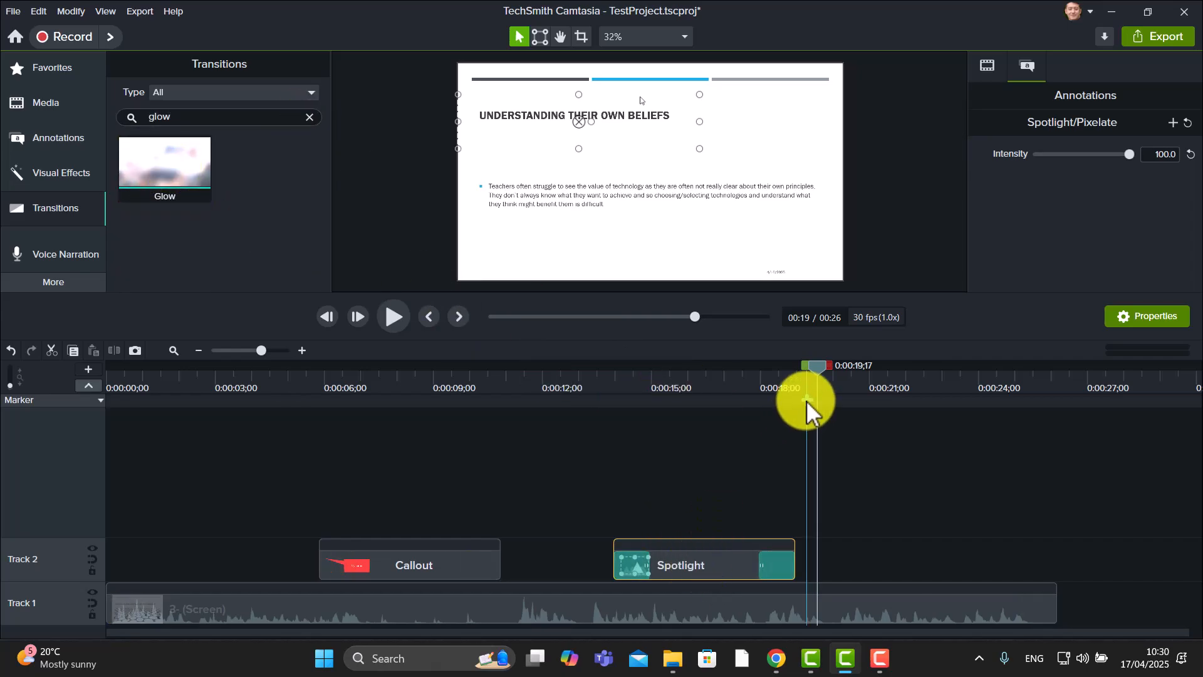
Play back the project from about 0:13 to preview the Glow transition on the Spotlight
left_click_drag(813, 376, 593, 419)
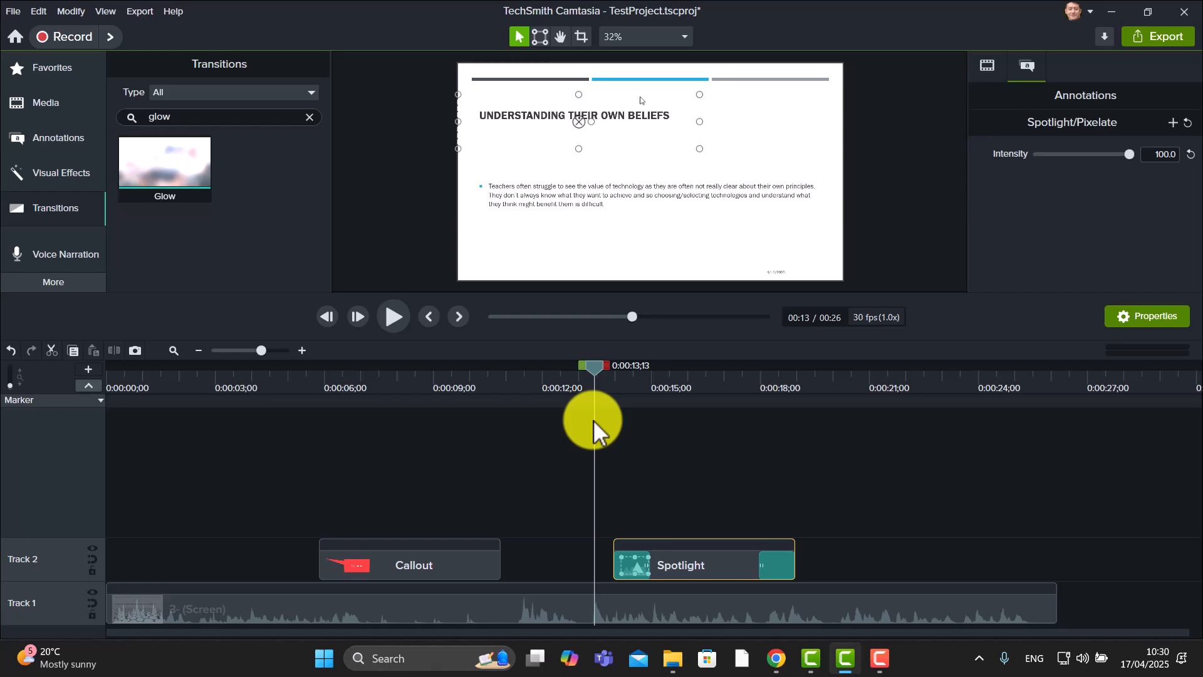
left_click(395, 316)
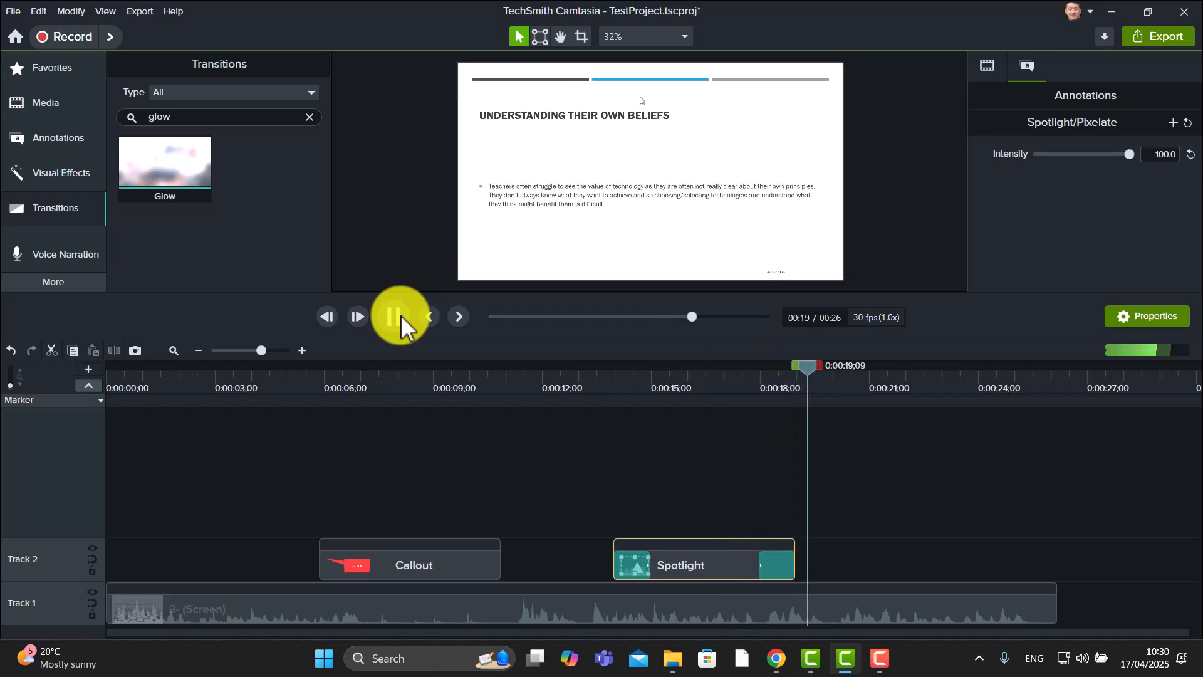
left_click(401, 316)
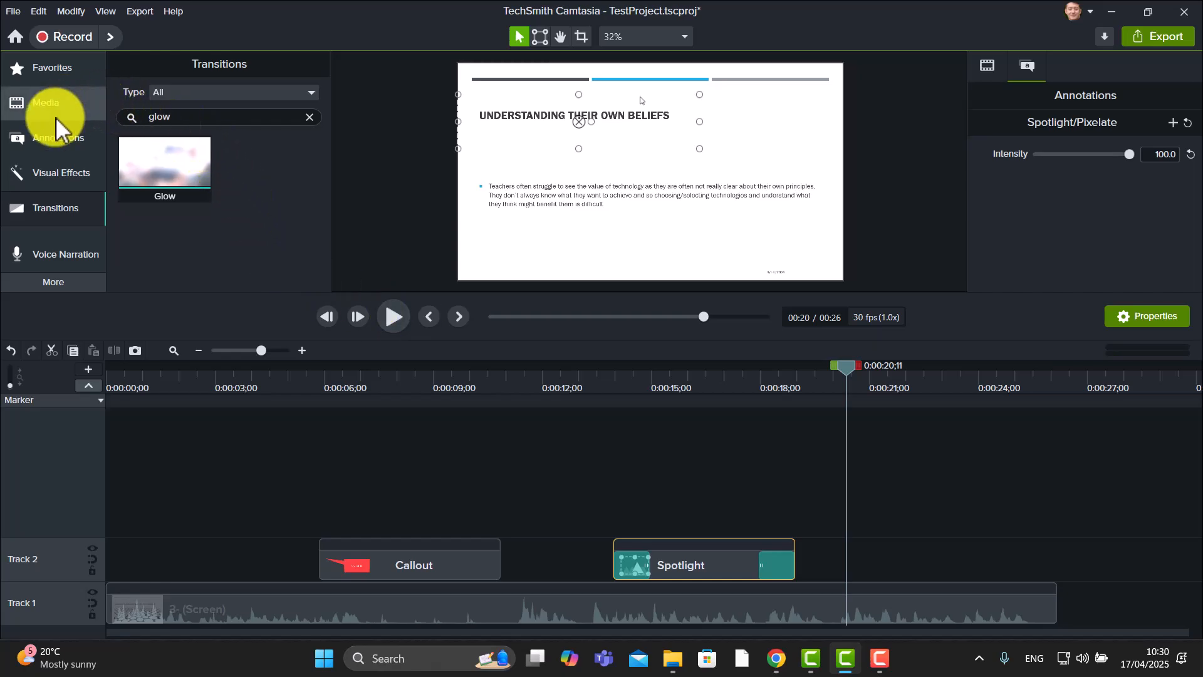
Add a Sketch Motion rectangle around the slide title at about 0:20 on Track 2
left_click(57, 140)
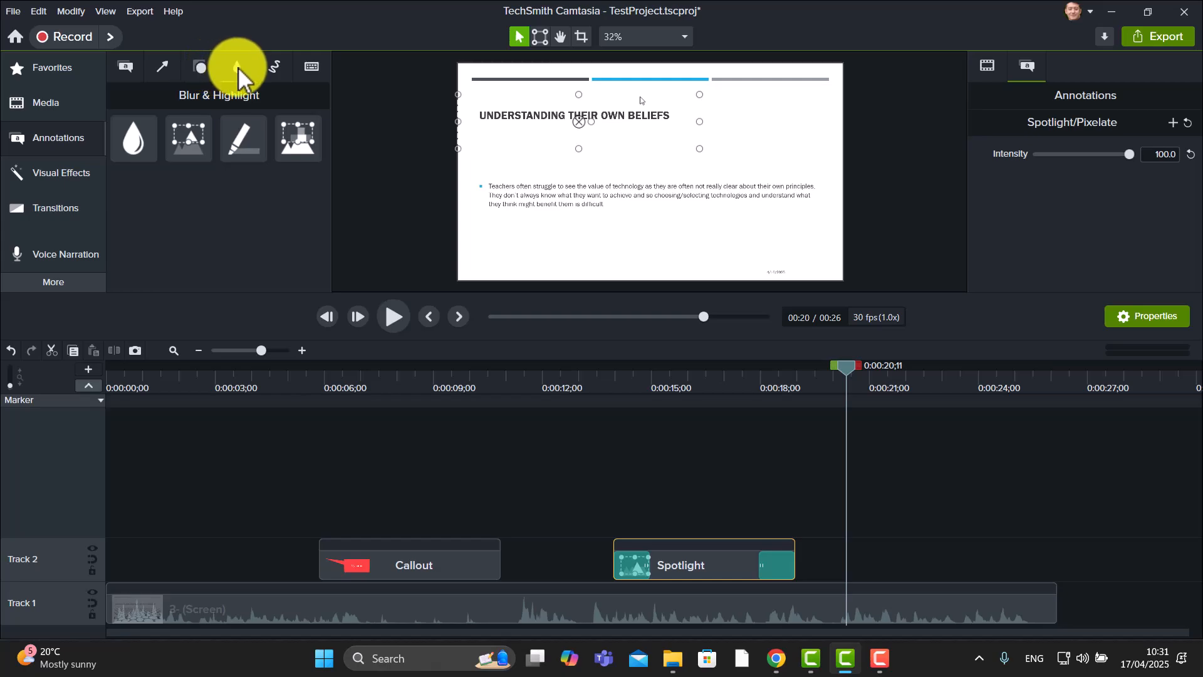
left_click(277, 62)
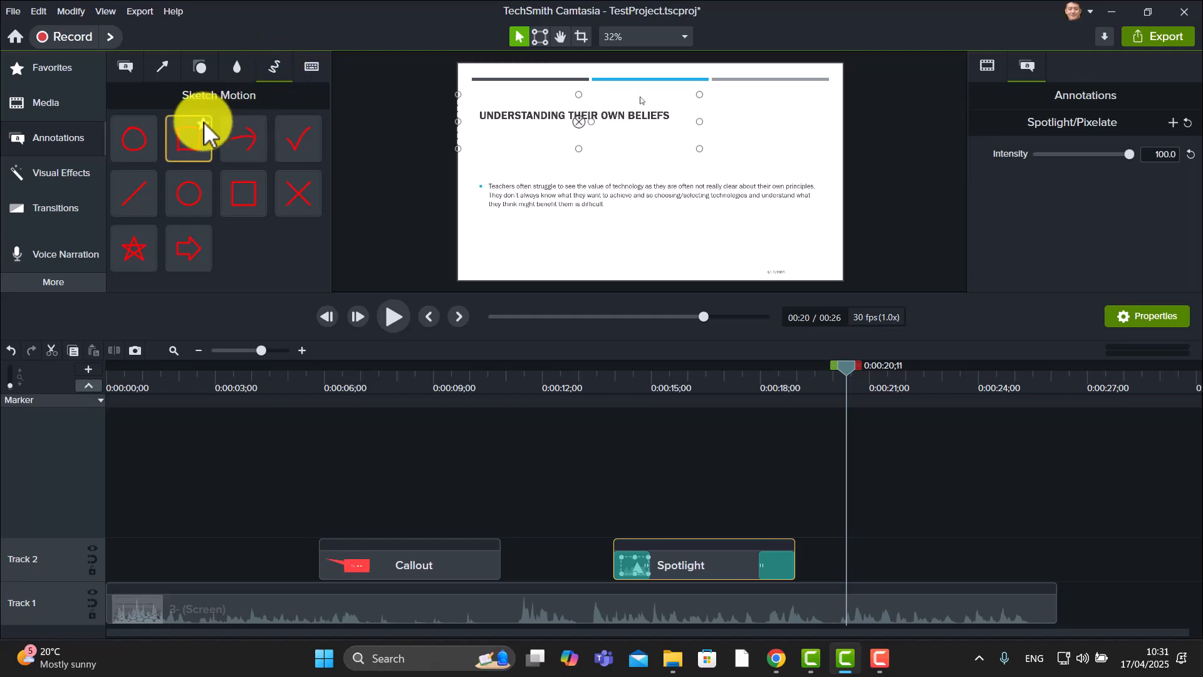
mouse_move(189, 139)
left_mouse_down()
mouse_move(313, 171)
mouse_move(612, 167)
mouse_move(532, 126)
mouse_move(565, 139)
mouse_move(554, 123)
mouse_move(708, 124)
left_mouse_up()
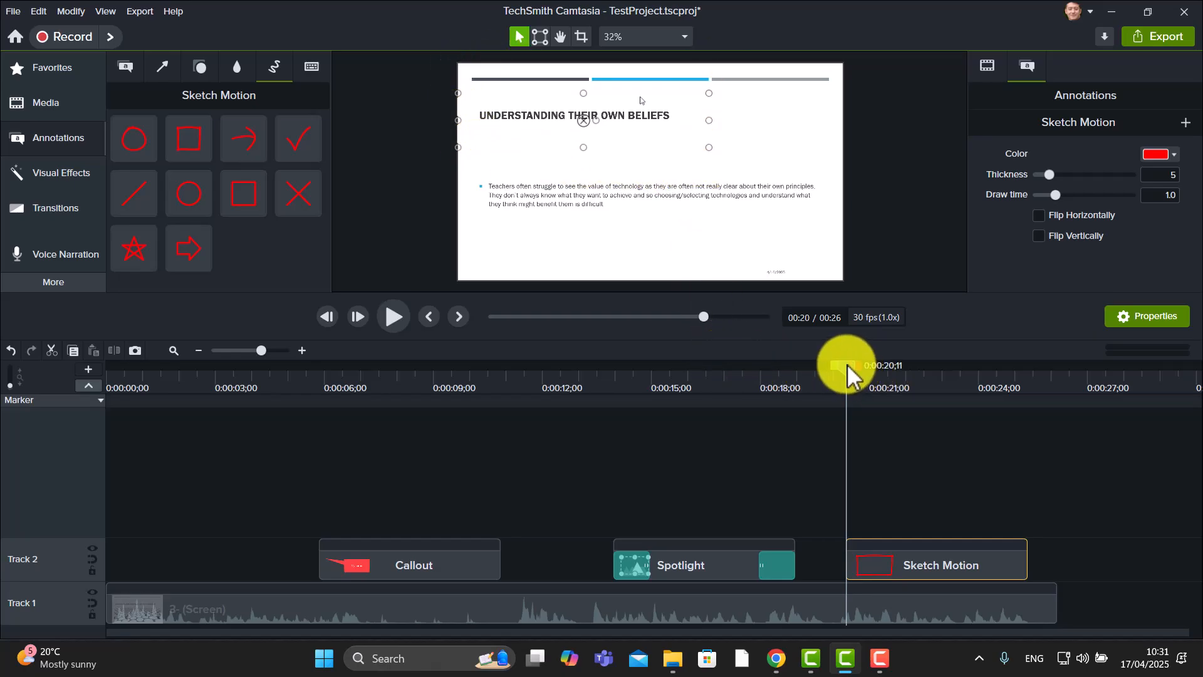
Play back the project from about 0:19 to preview the sketched rectangle
left_click_drag(847, 364, 821, 368)
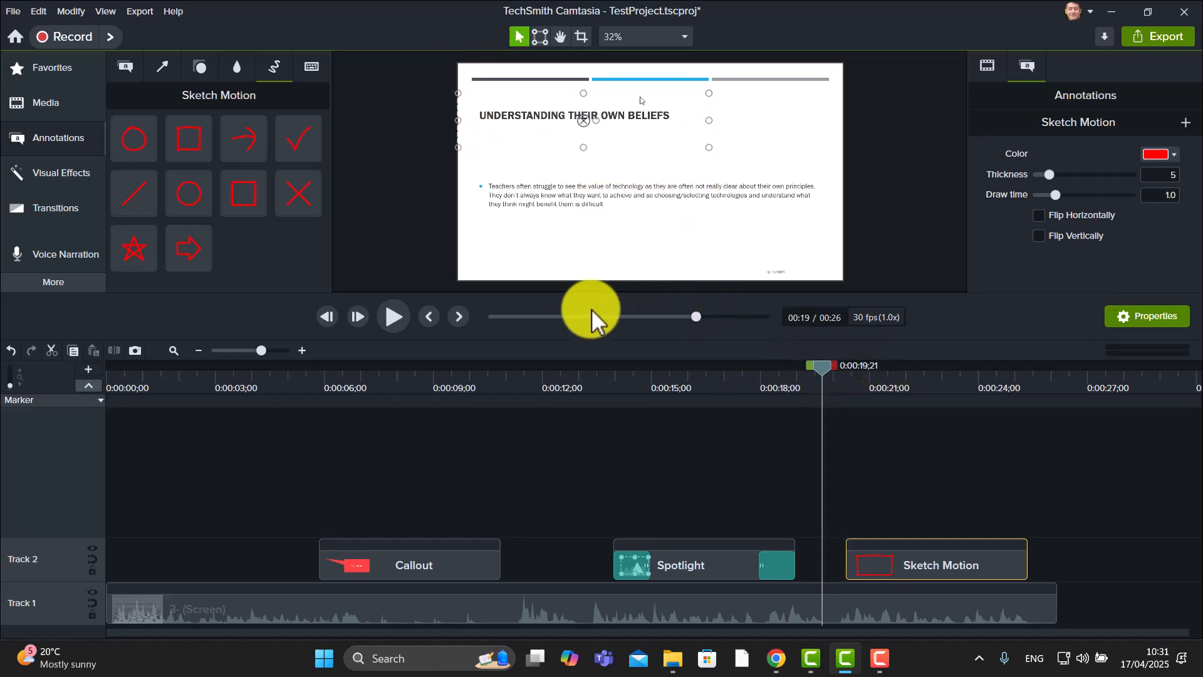
left_click(393, 314)
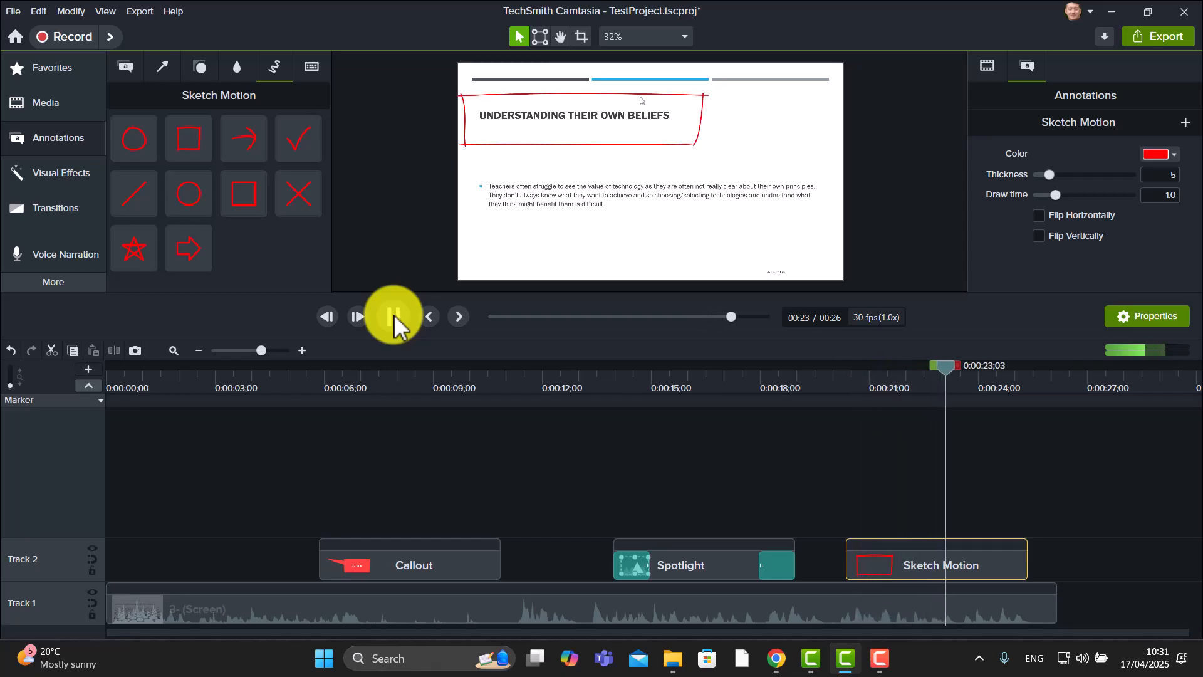
left_click(394, 314)
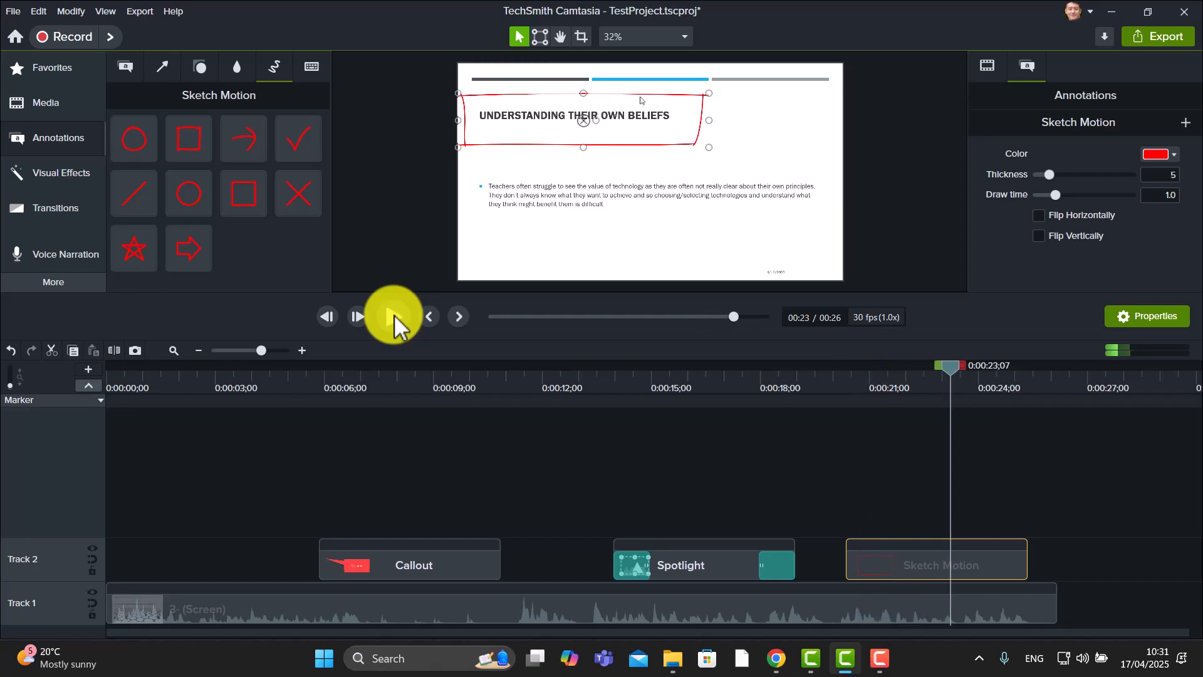
Set the Sketch Motion rectangle's thickness to 15 and its draw time to 3.2
left_click(1151, 318)
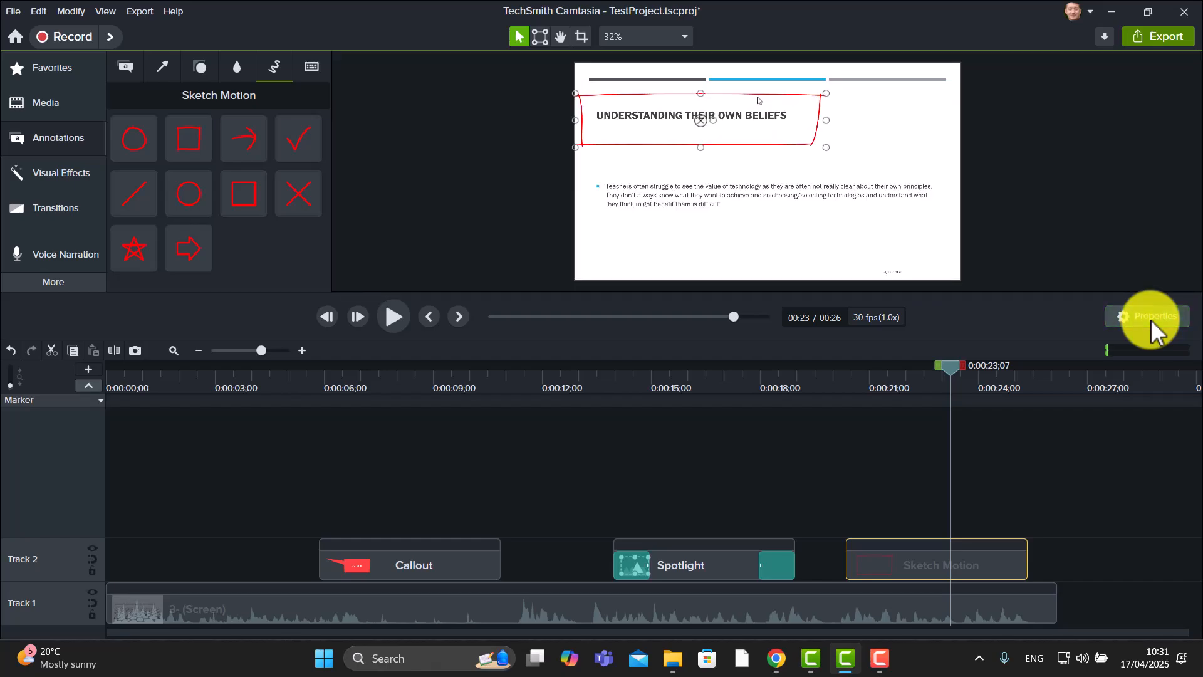
left_click(1152, 318)
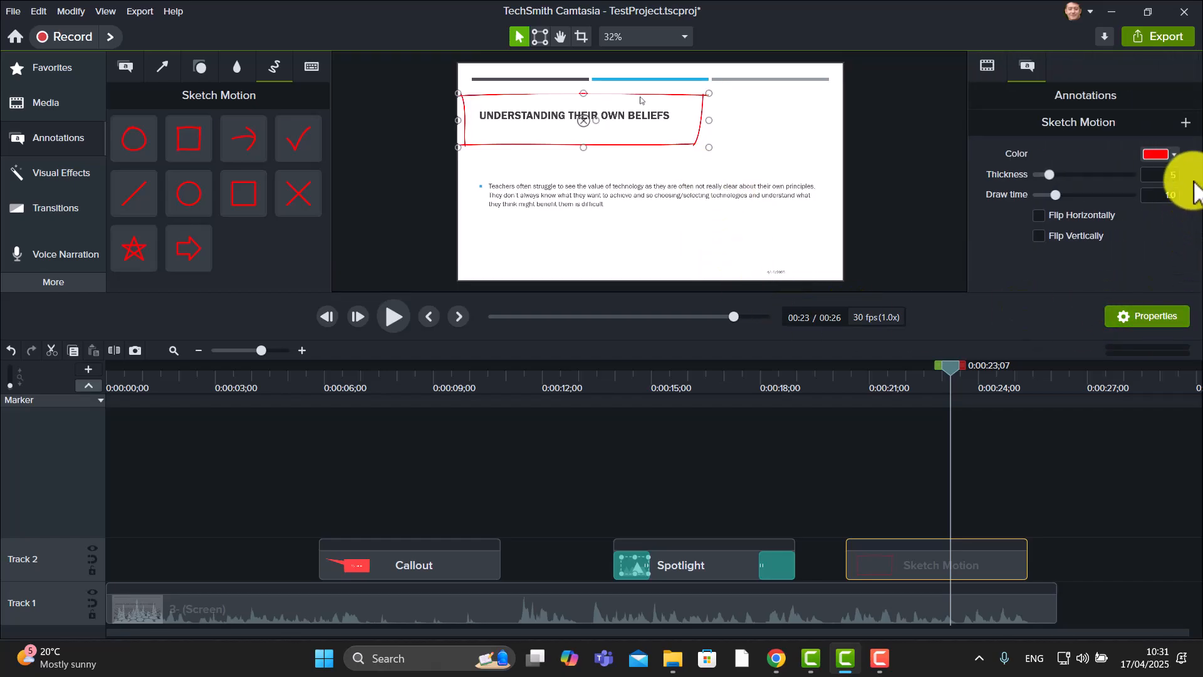
left_click(1173, 154)
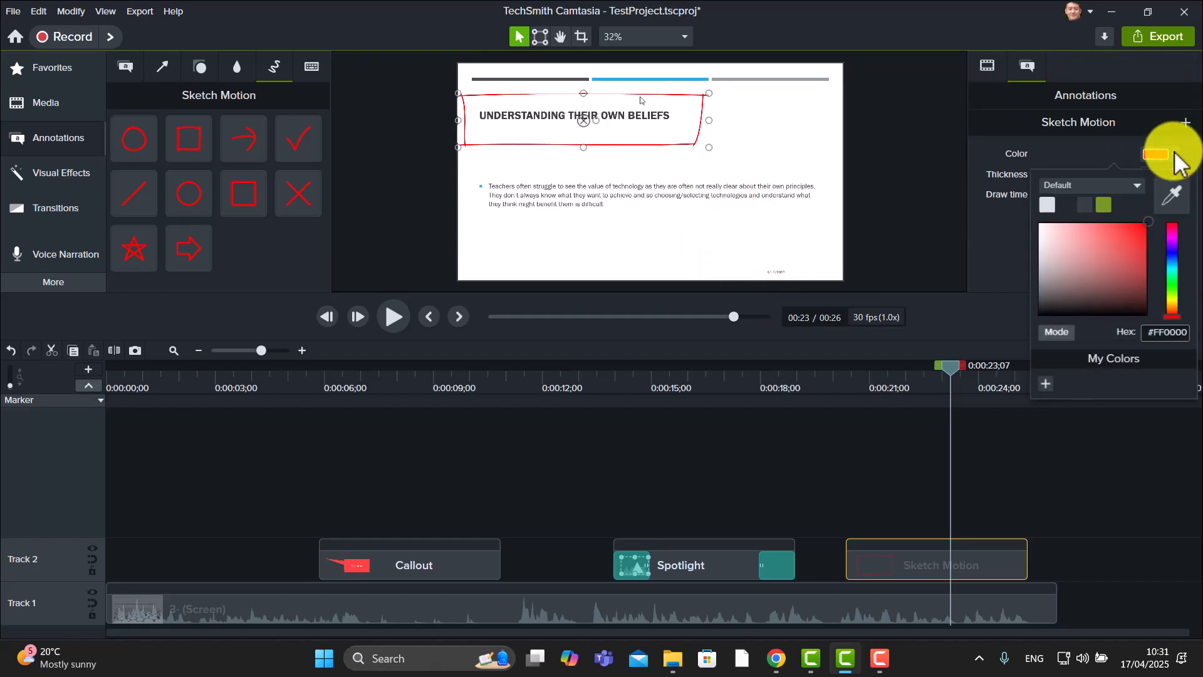
left_click(1174, 154)
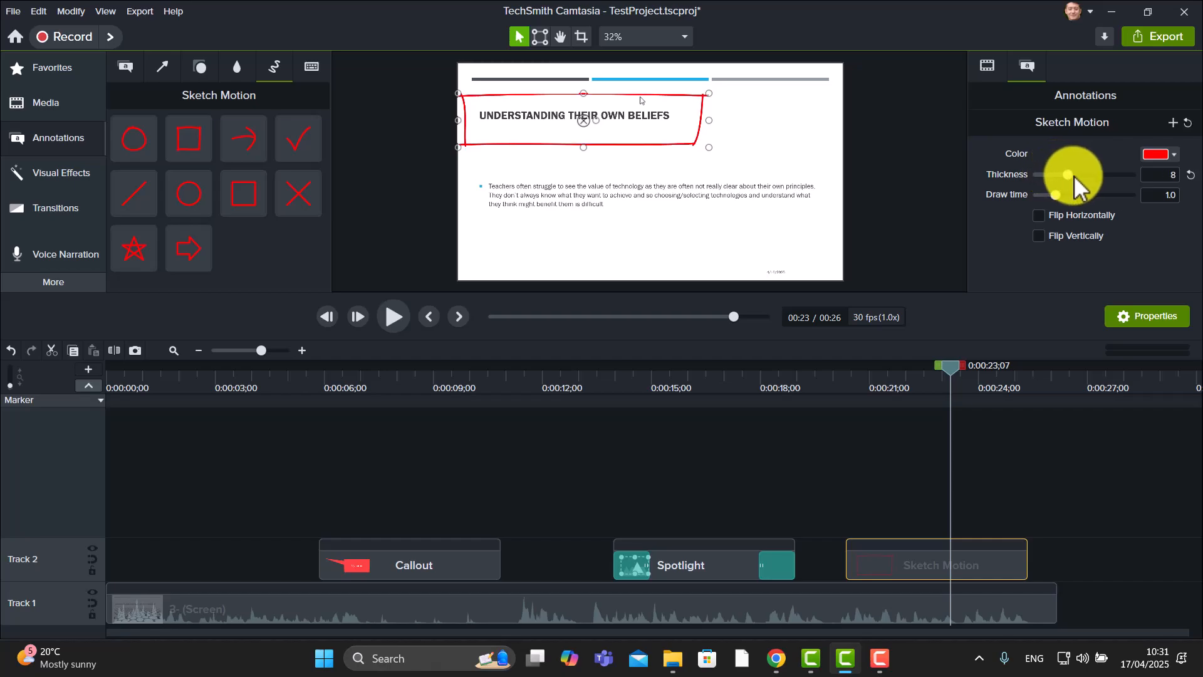
mouse_move(1075, 178)
left_mouse_down()
mouse_move(1131, 182)
mouse_move(1119, 184)
left_mouse_up()
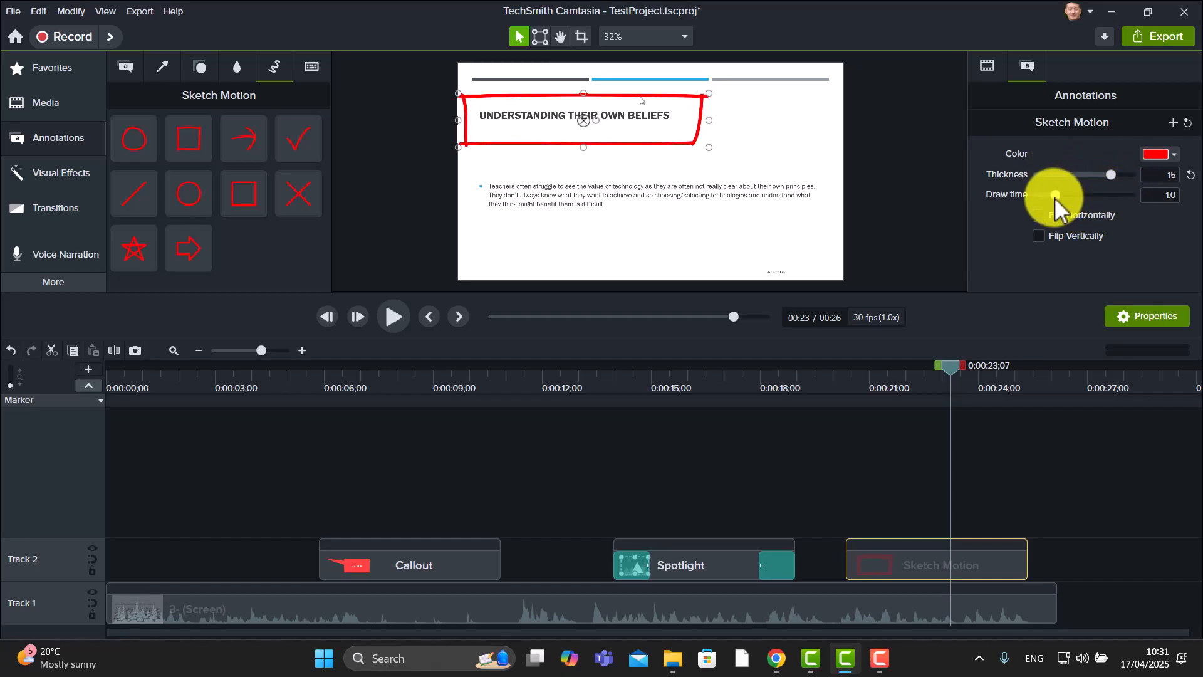
left_click_drag(1059, 197, 1098, 200)
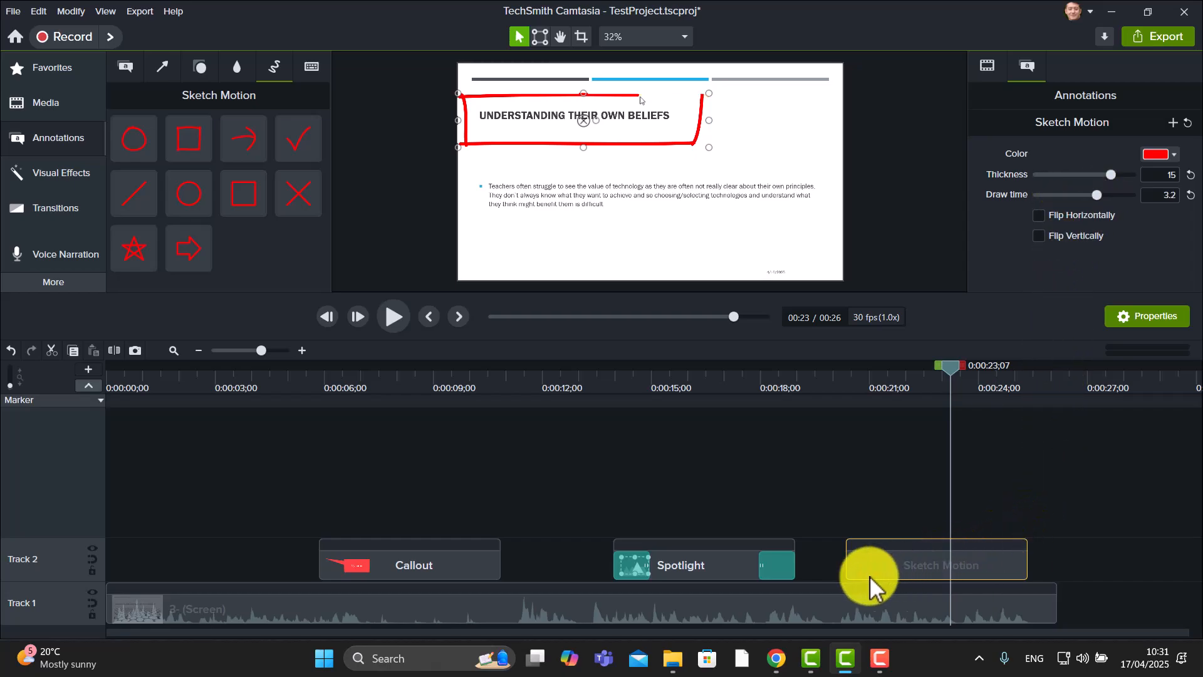
Shift the Sketch Motion clip slightly later on Track 2
mouse_move(843, 560)
left_mouse_down()
mouse_move(814, 564)
mouse_move(937, 561)
mouse_move(889, 567)
left_mouse_up()
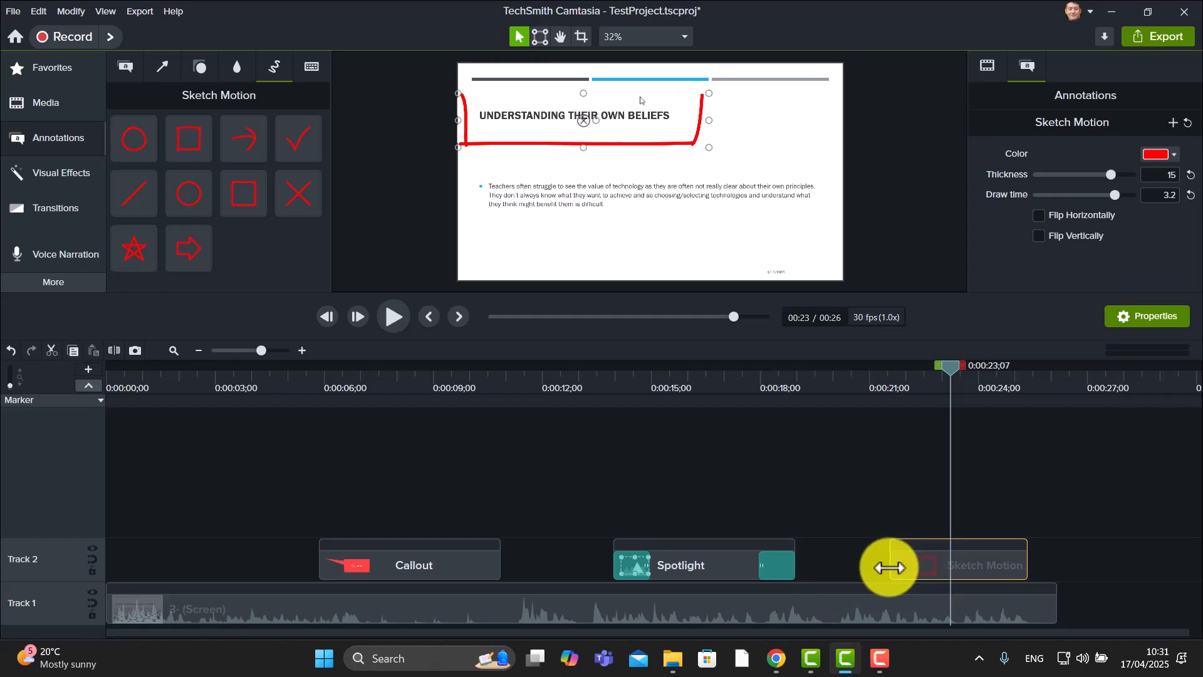